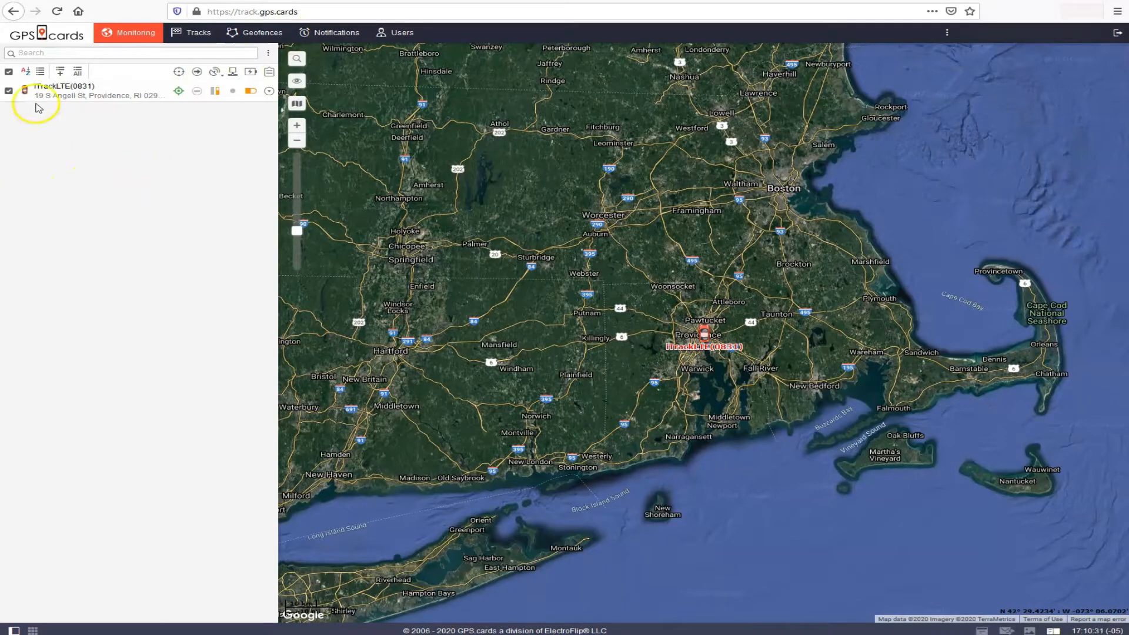
Step: Hide the iTrackLTE(0831) unit from the map, and restore its visibility
{"action": "mouse_move", "coordinate": [37, 92]}
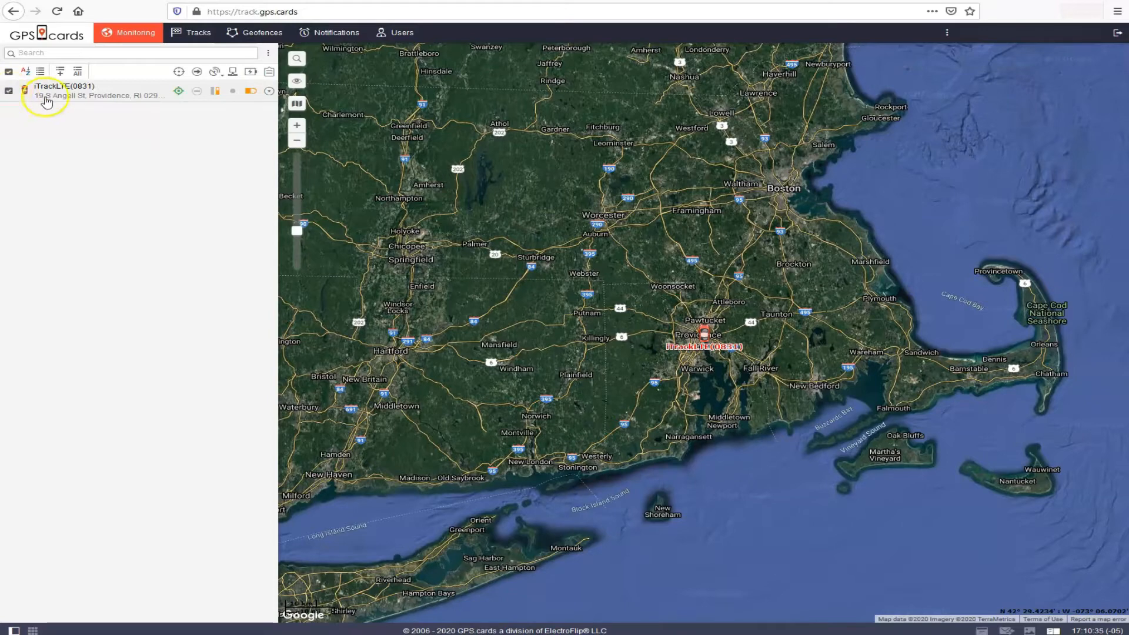
{"action": "left_click", "coordinate": [10, 92]}
{"action": "left_click", "coordinate": [10, 92]}
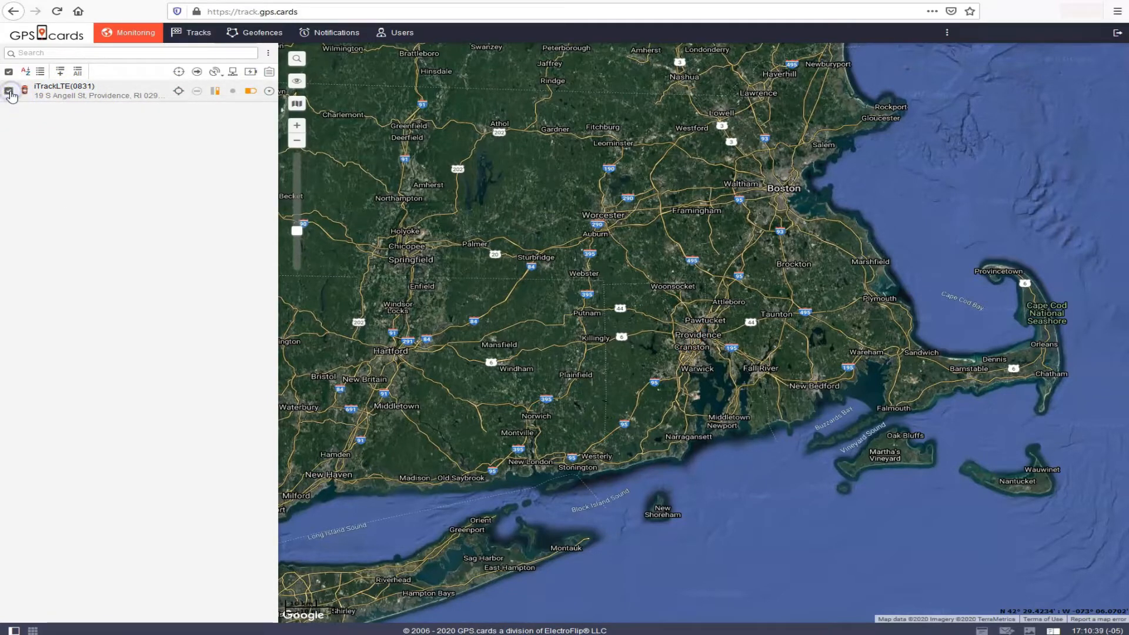
{"action": "left_click", "coordinate": [10, 92]}
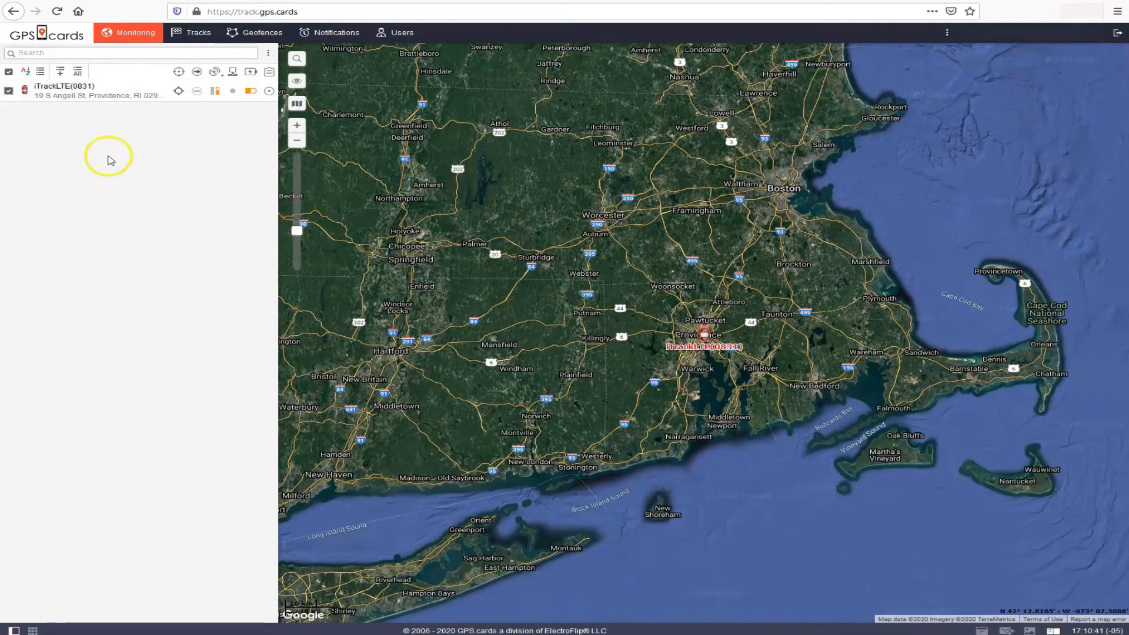
Step: Toggle map following for the iTrackLTE(0831) unit off and back on to recentre the map on it
{"action": "left_click", "coordinate": [178, 91]}
{"action": "left_click", "coordinate": [689, 274]}
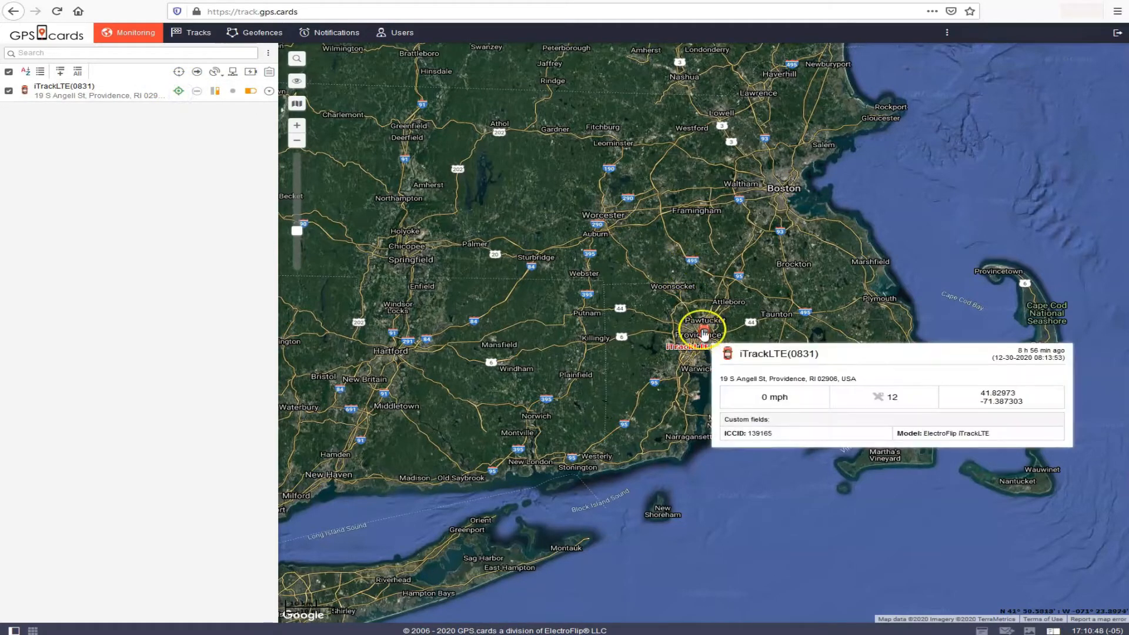
{"action": "left_click", "coordinate": [179, 91]}
{"action": "left_click_drag", "start_coordinate": [390, 241], "coordinate": [625, 254]}
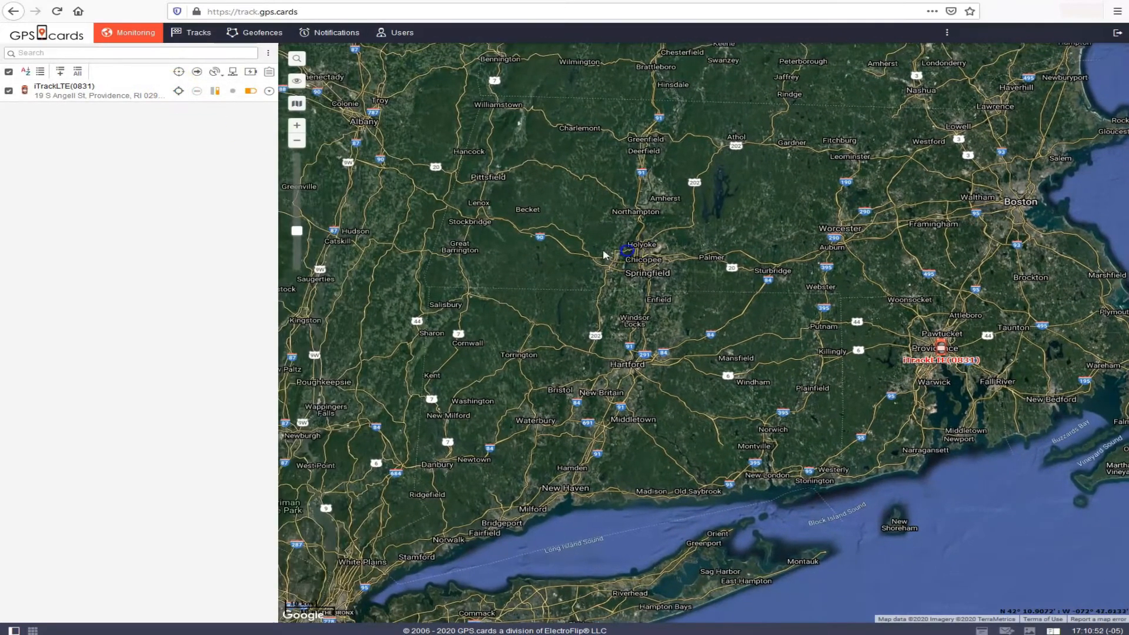
{"action": "mouse_move", "coordinate": [141, 89]}
{"action": "left_click", "coordinate": [178, 91]}
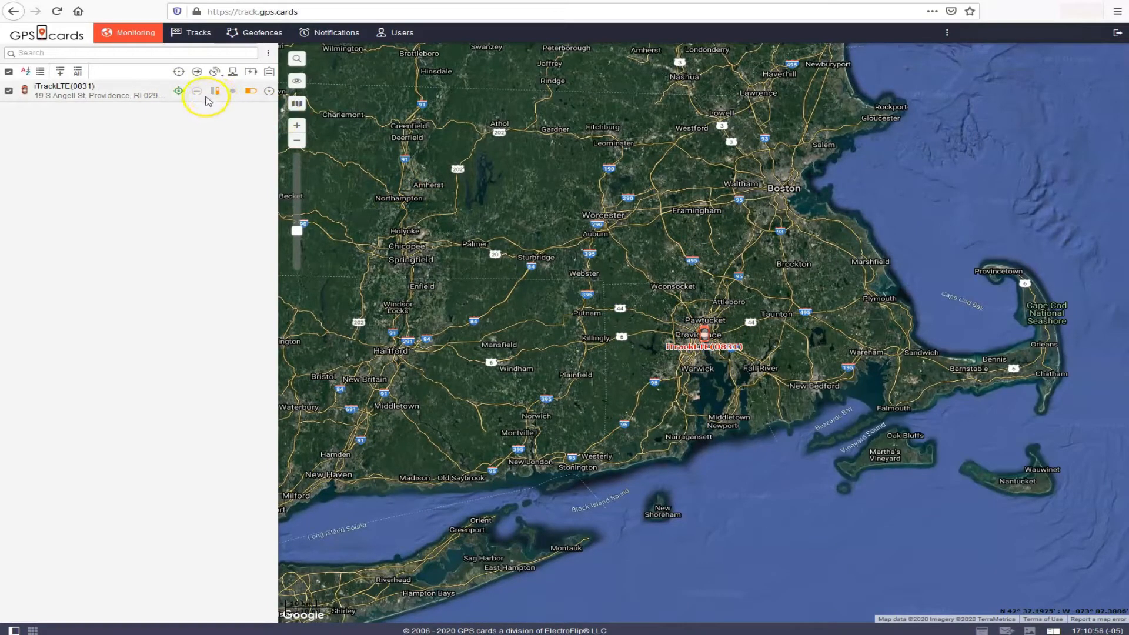
Step: Check the iTrackLTE(0831) unit's latest motion state and satellite connection status
{"action": "mouse_move", "coordinate": [202, 92]}
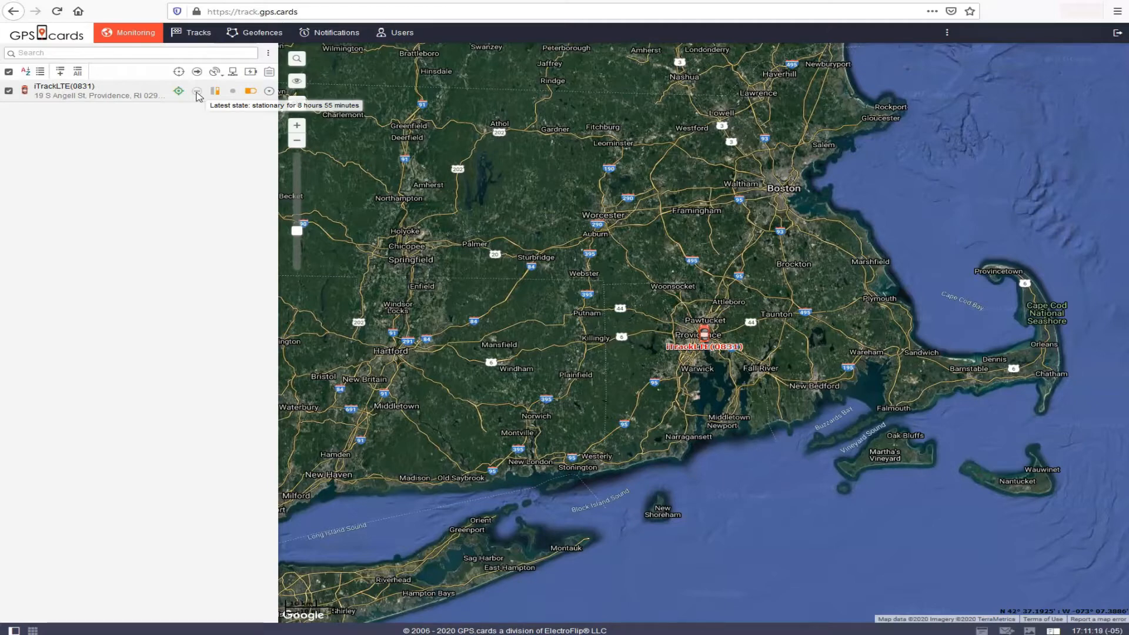
{"action": "left_click", "coordinate": [215, 93]}
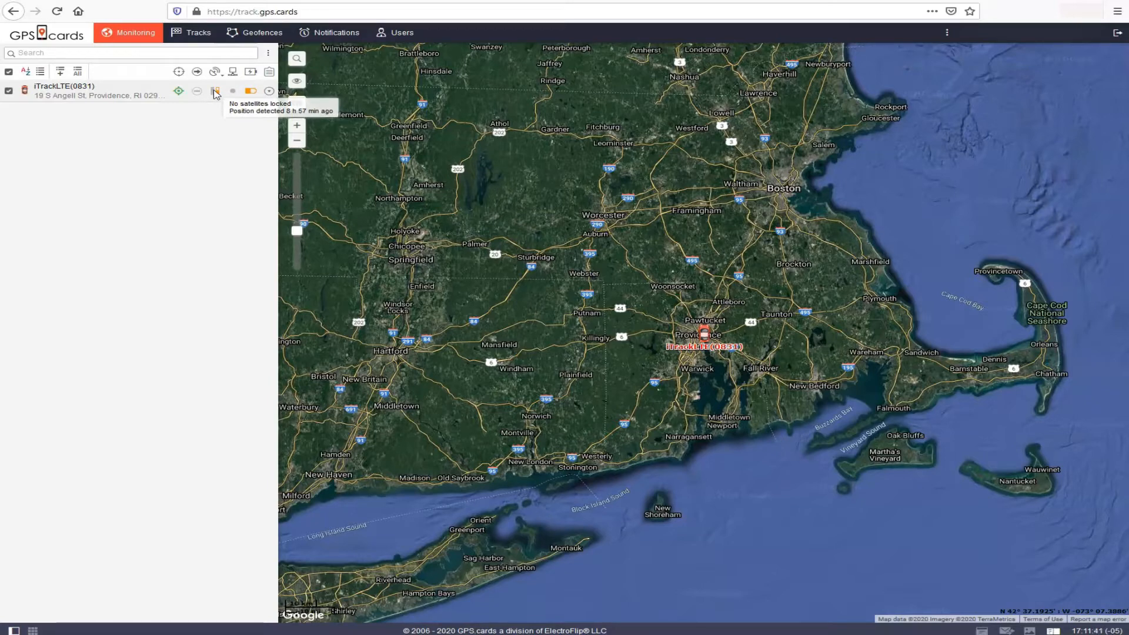
{"action": "mouse_move", "coordinate": [233, 93]}
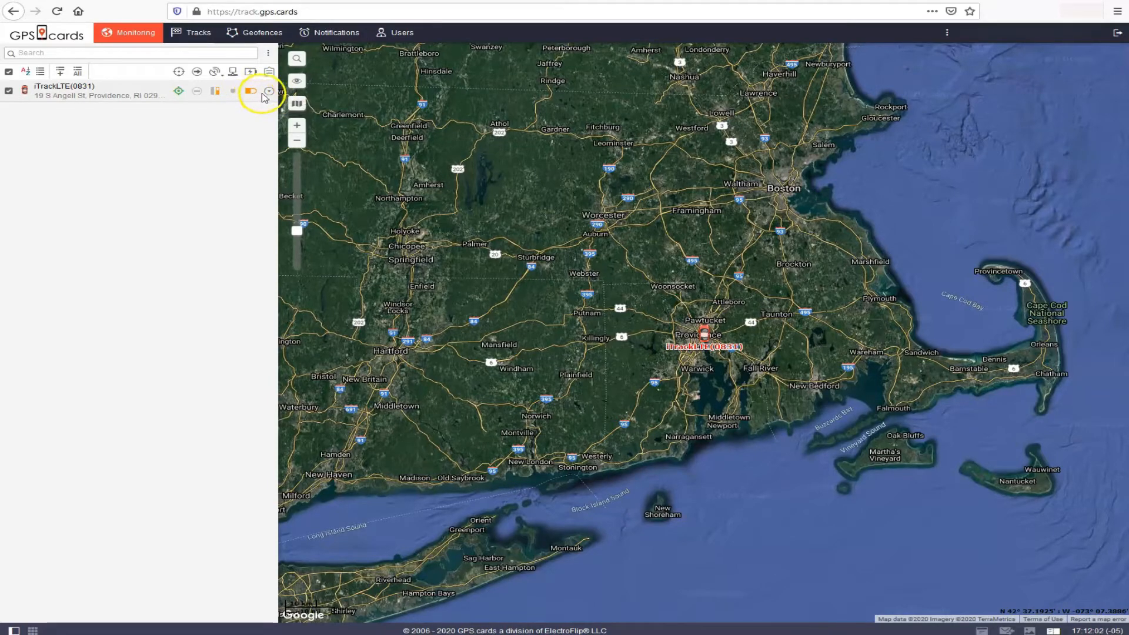
Step: Open the properties of the iTrackLTE(0831) unit and browse the icon library for alternative unit icons
{"action": "left_click", "coordinate": [269, 95]}
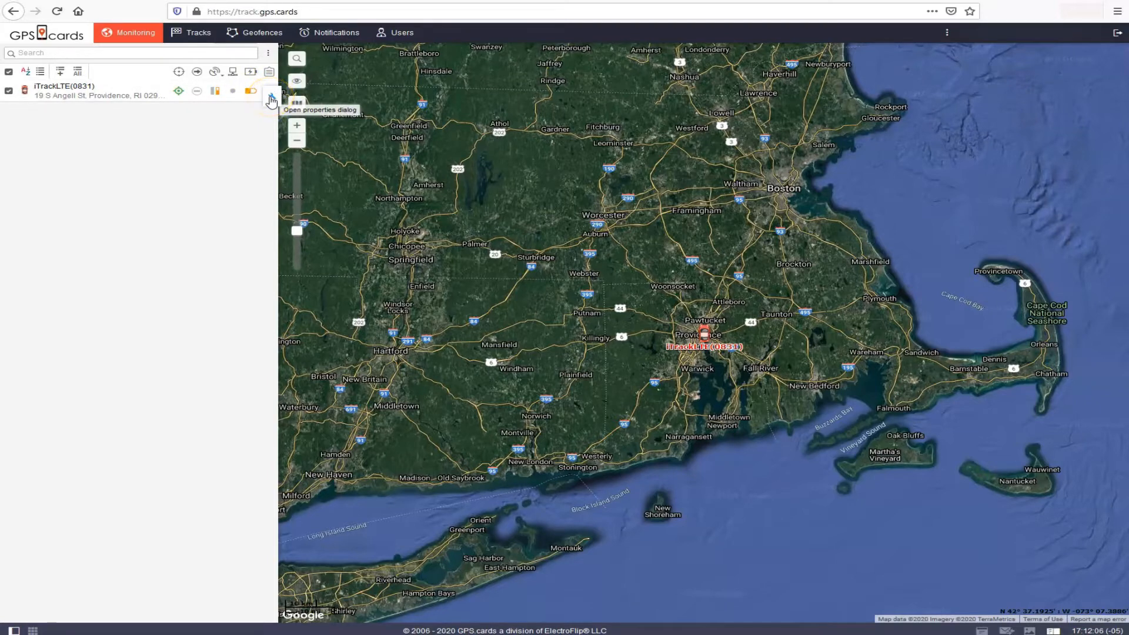
{"action": "left_click", "coordinate": [271, 97]}
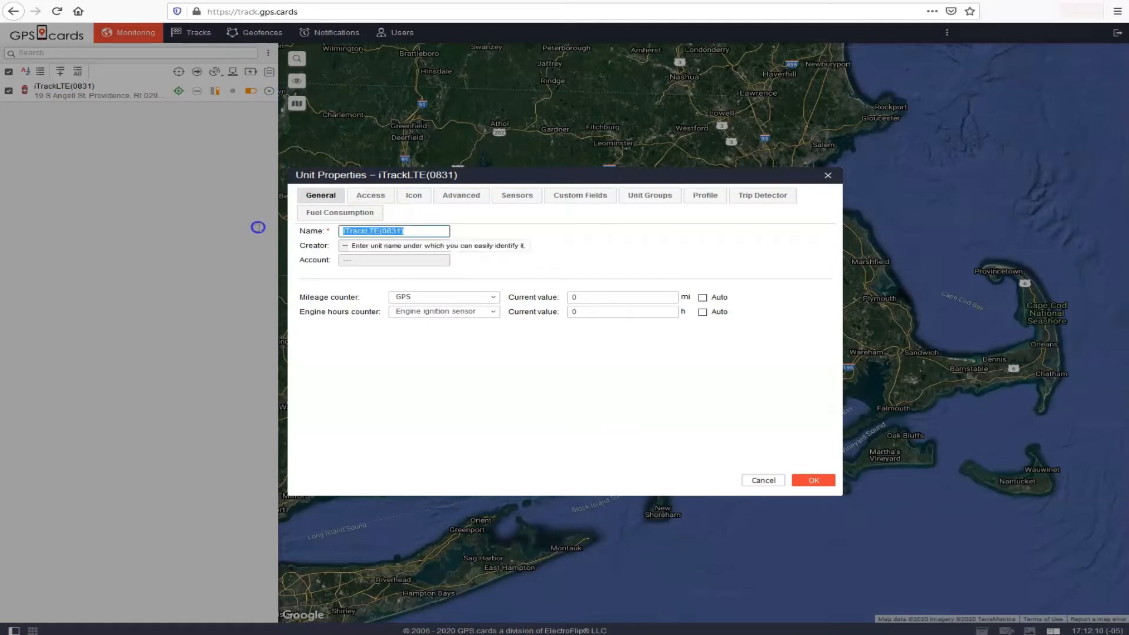
{"action": "left_click", "coordinate": [415, 197]}
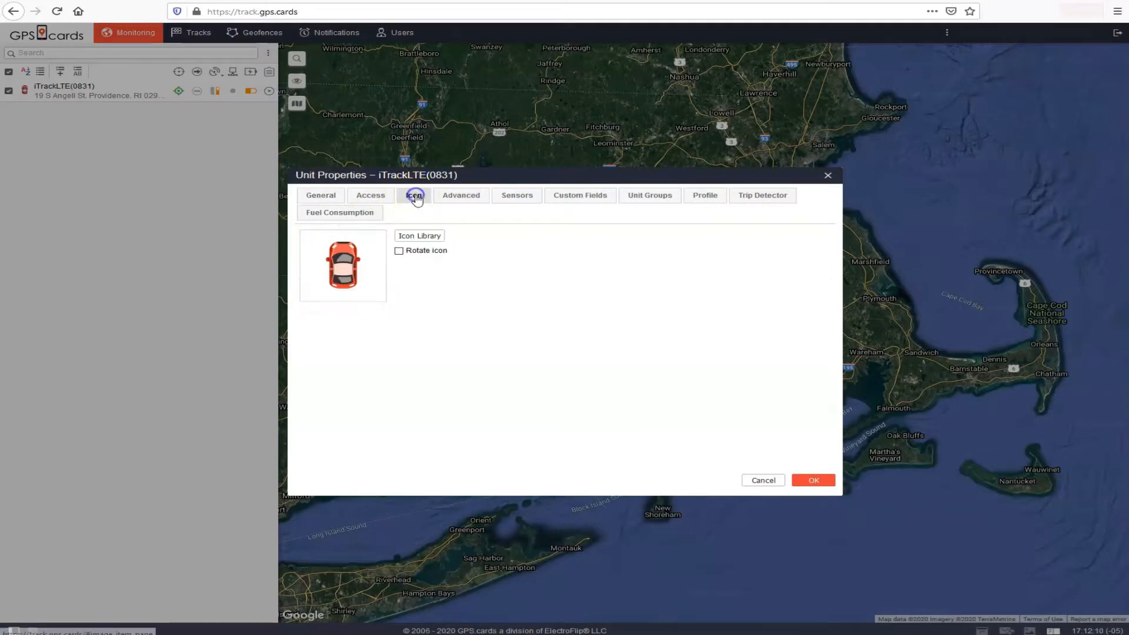
{"action": "left_click", "coordinate": [417, 235]}
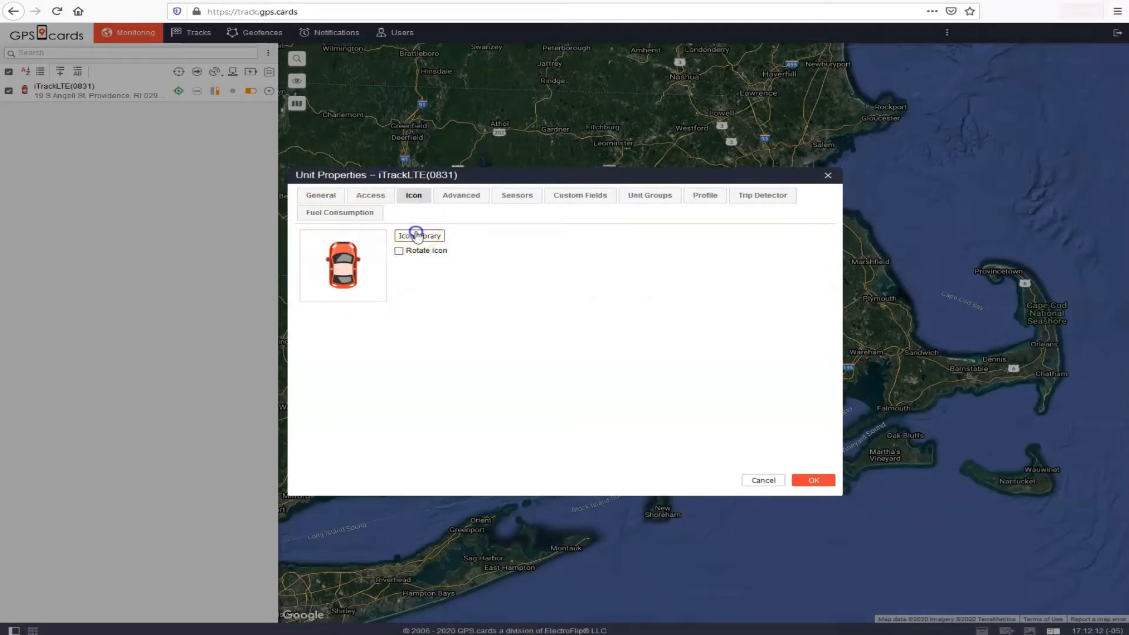
{"action": "scroll", "coordinate": [601, 353], "scroll_direction": "down", "scroll_amount": 3}
{"action": "scroll", "coordinate": [600, 353], "scroll_direction": "down", "scroll_amount": 5}
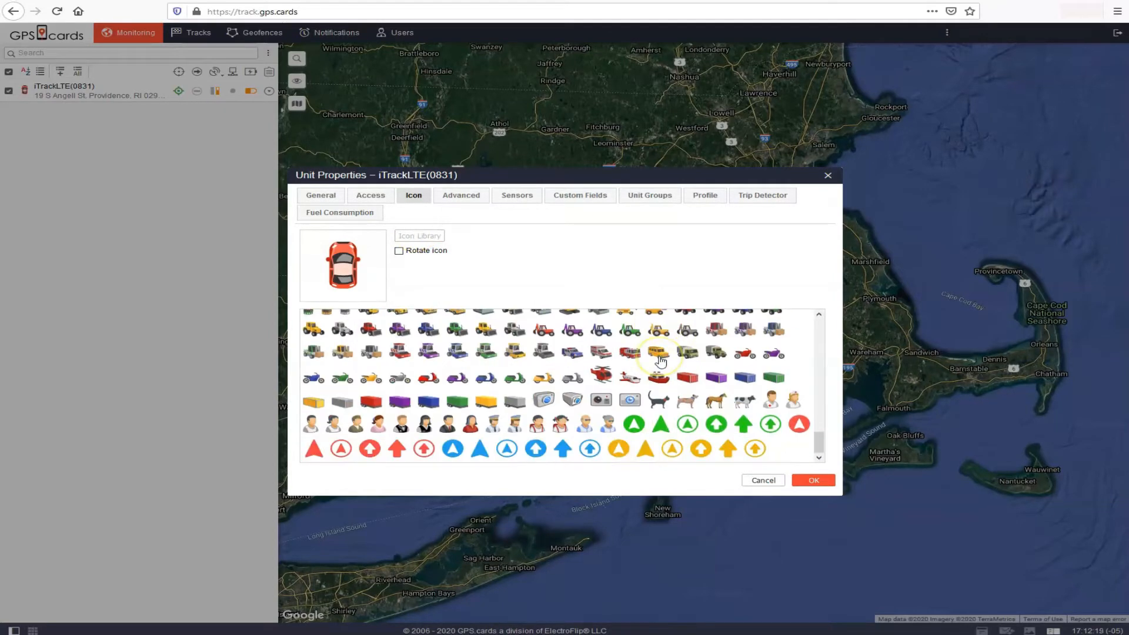
{"action": "scroll", "coordinate": [660, 362], "scroll_direction": "up", "scroll_amount": 5}
{"action": "scroll", "coordinate": [661, 357], "scroll_direction": "down", "scroll_amount": 5}
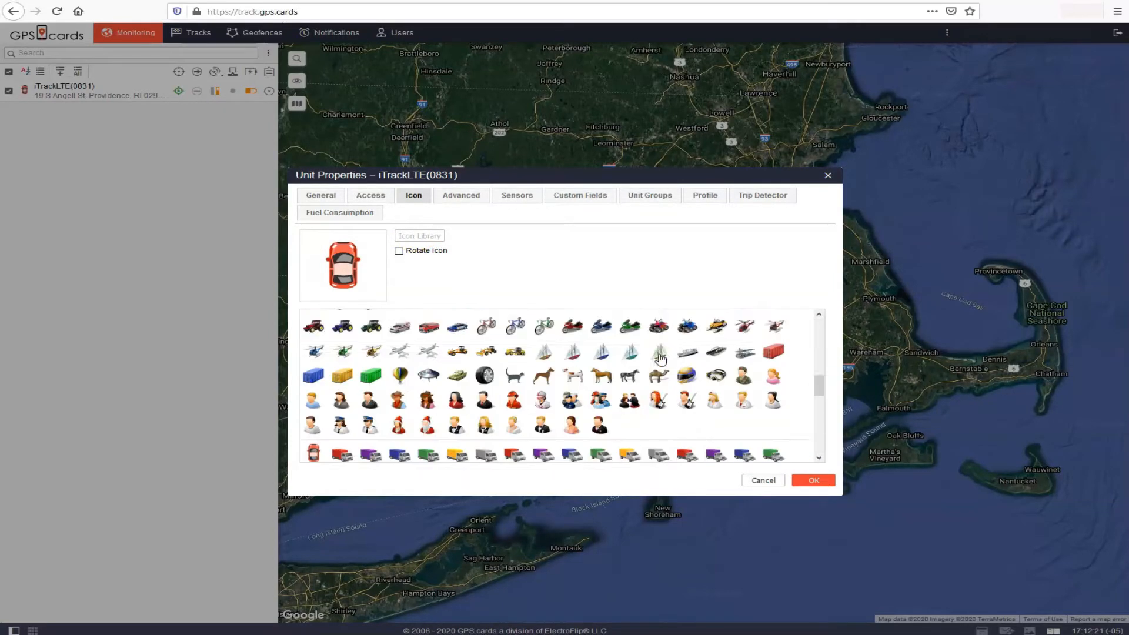
{"action": "scroll", "coordinate": [661, 358], "scroll_direction": "up", "scroll_amount": 5}
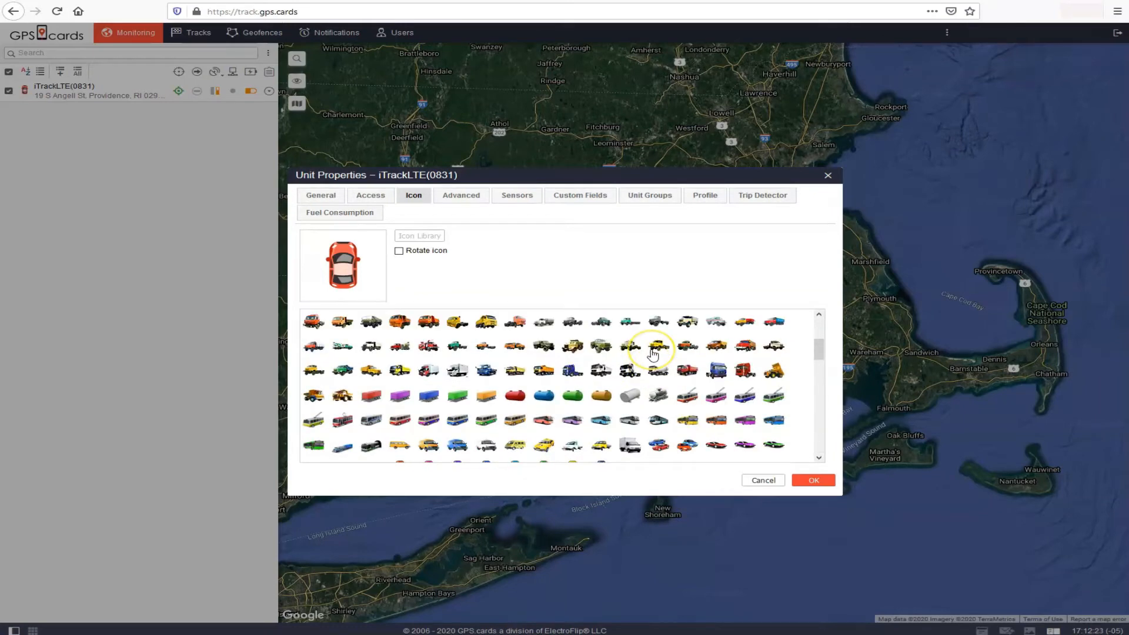
Step: Enable the Rotate icon option for the iTrackLTE(0831) unit and save its properties
{"action": "left_click", "coordinate": [402, 251]}
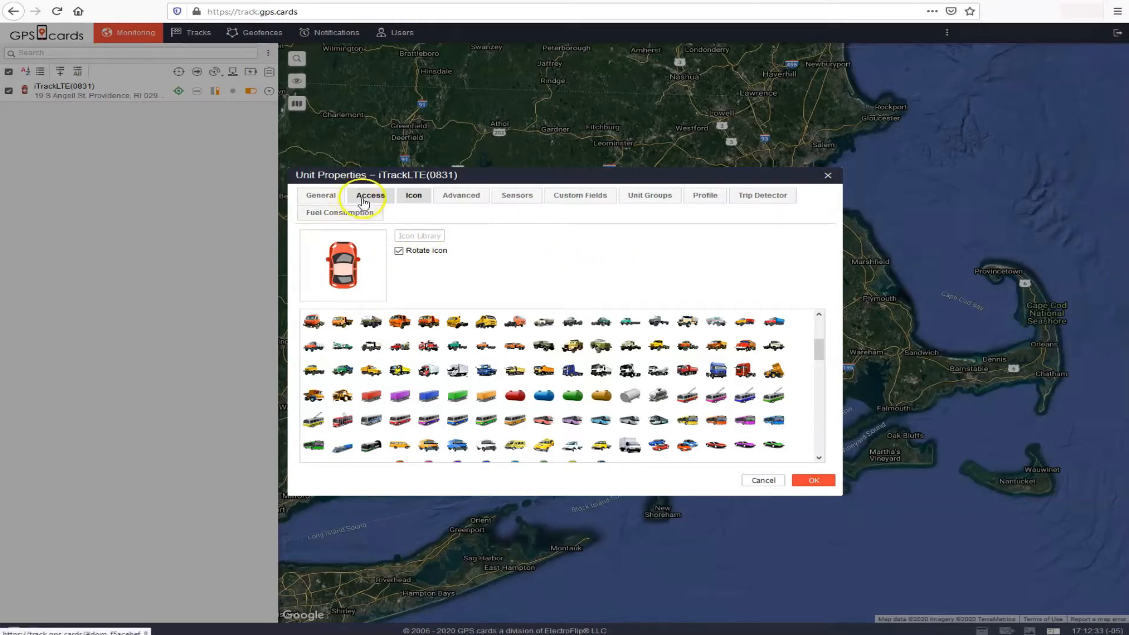
{"action": "left_click", "coordinate": [320, 196]}
{"action": "triple_click", "coordinate": [391, 231]}
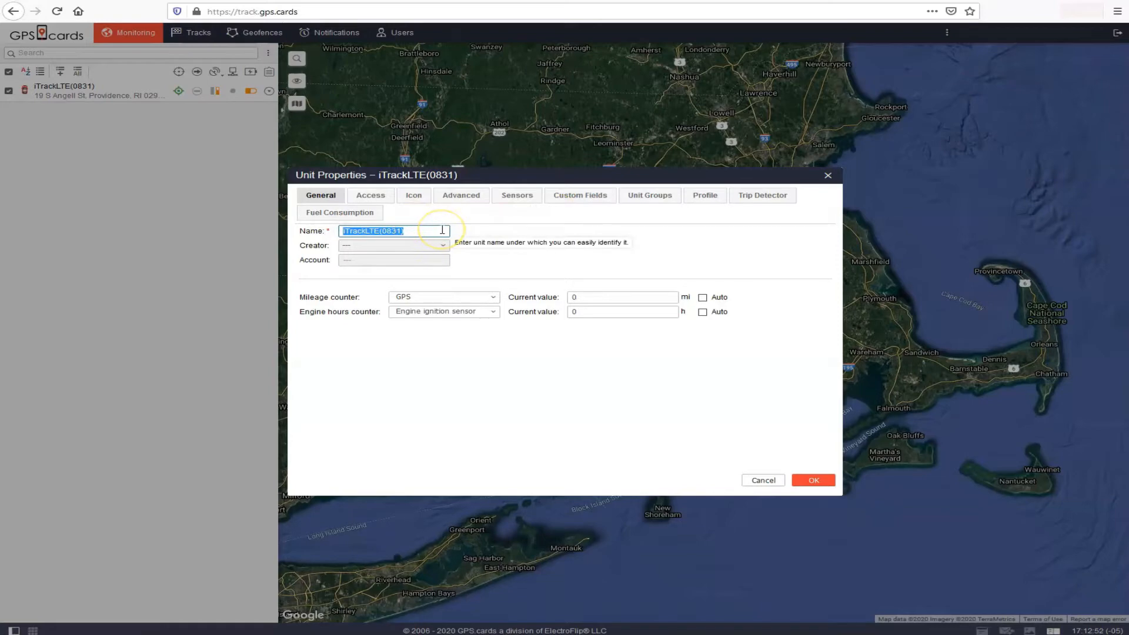
{"action": "left_click", "coordinate": [781, 482]}
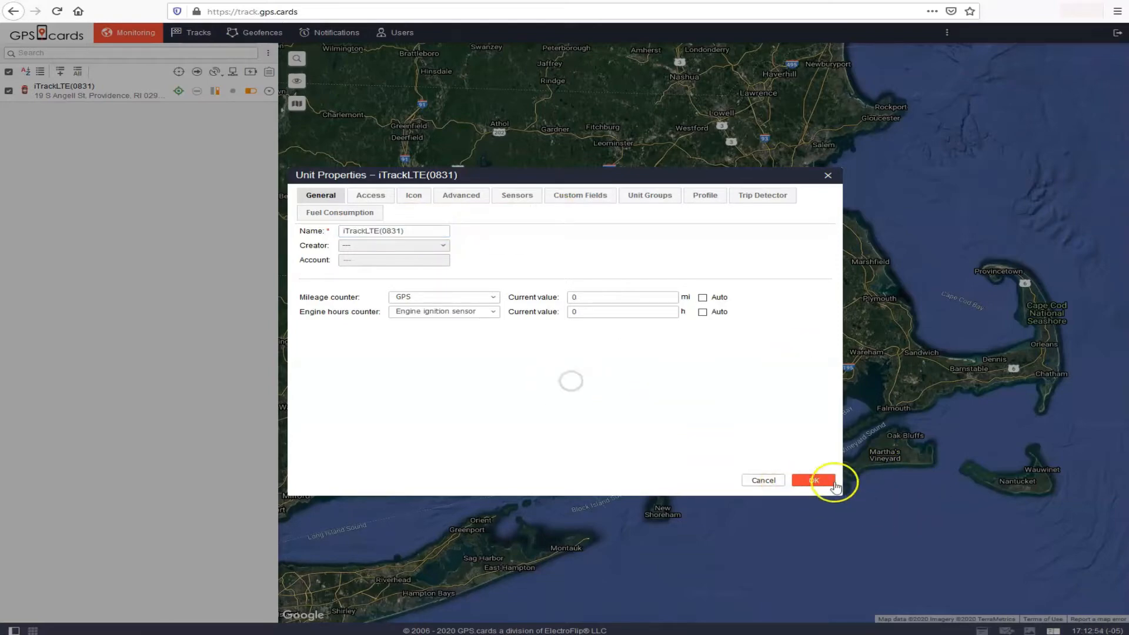
{"action": "left_click", "coordinate": [790, 480]}
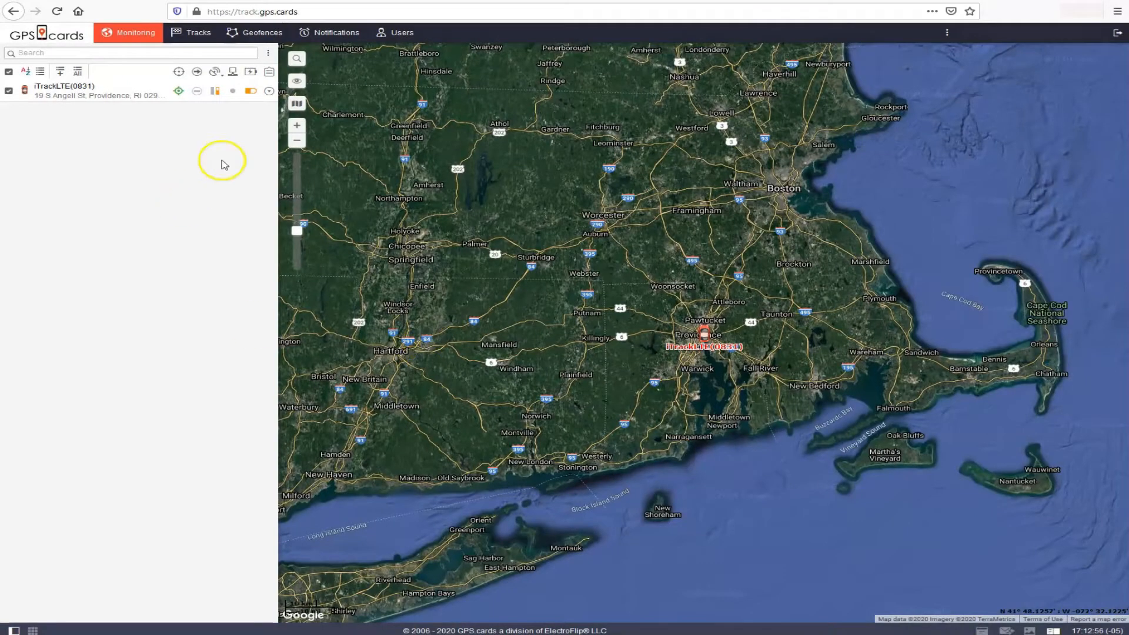
Step: Open the track settings for the unit and switch the base map to WebGIS
{"action": "left_click", "coordinate": [199, 33]}
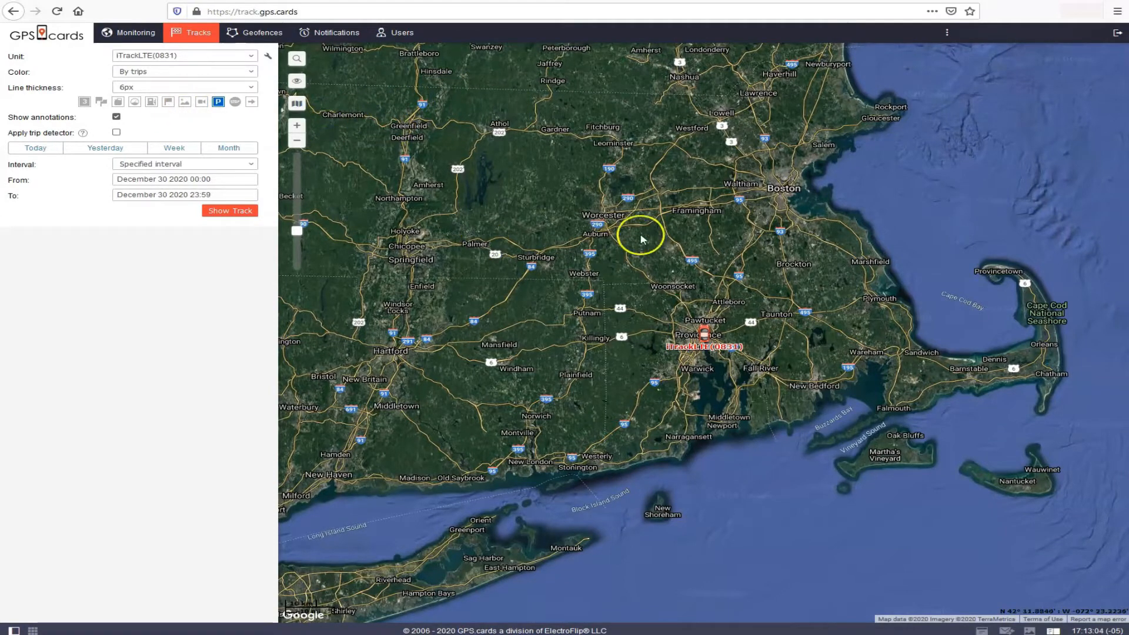
{"action": "left_click_drag", "start_coordinate": [541, 301], "coordinate": [329, 205]}
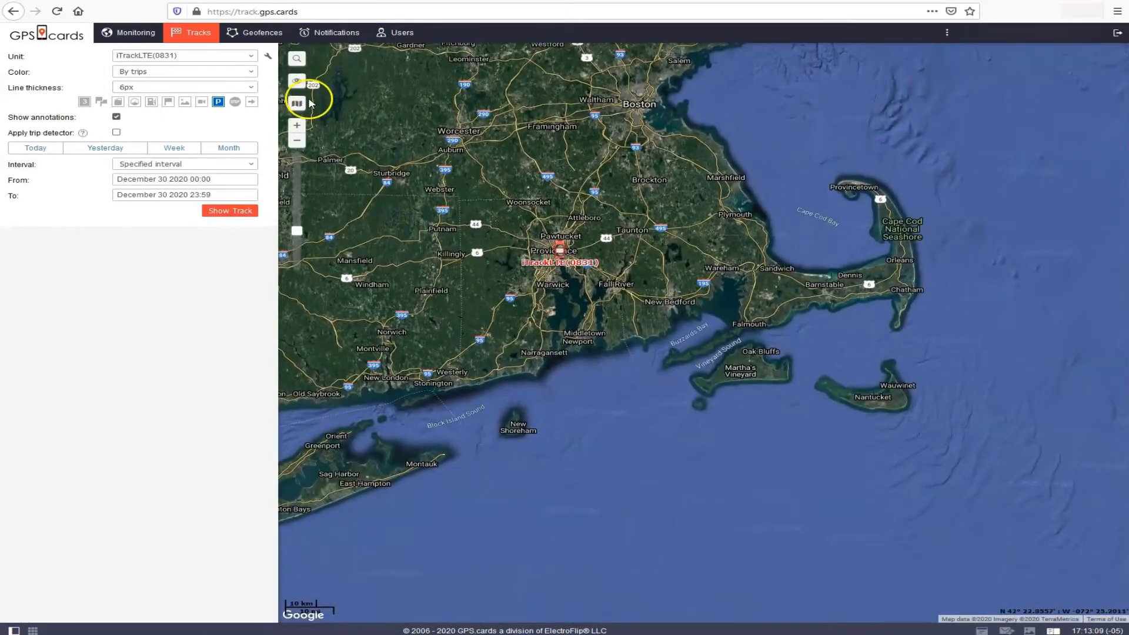
{"action": "left_click", "coordinate": [297, 104]}
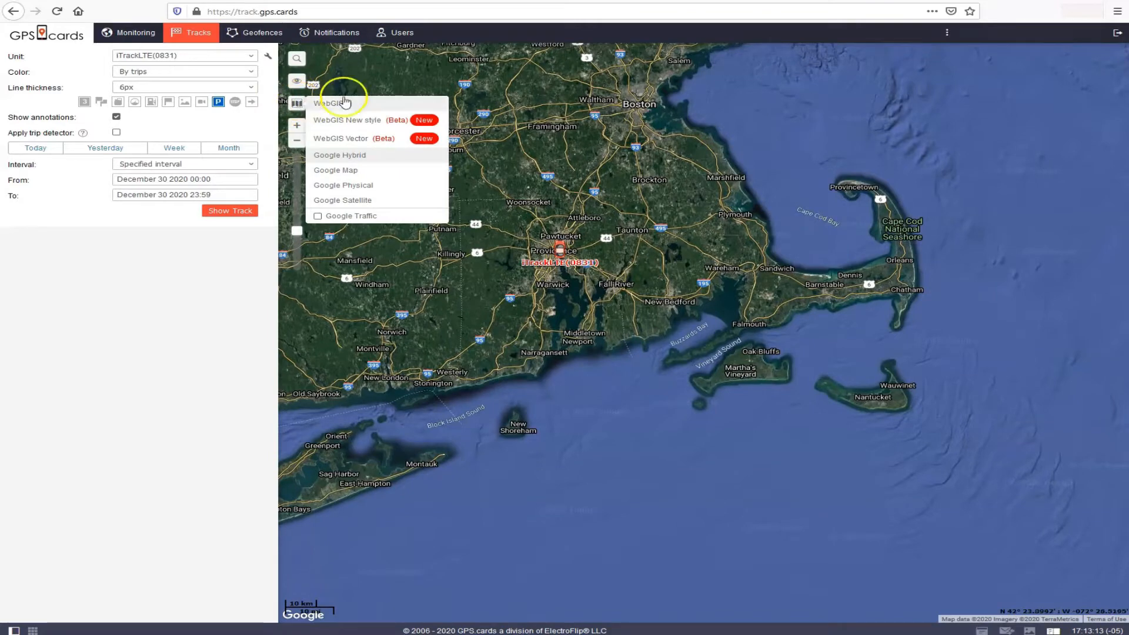
{"action": "left_click", "coordinate": [363, 104]}
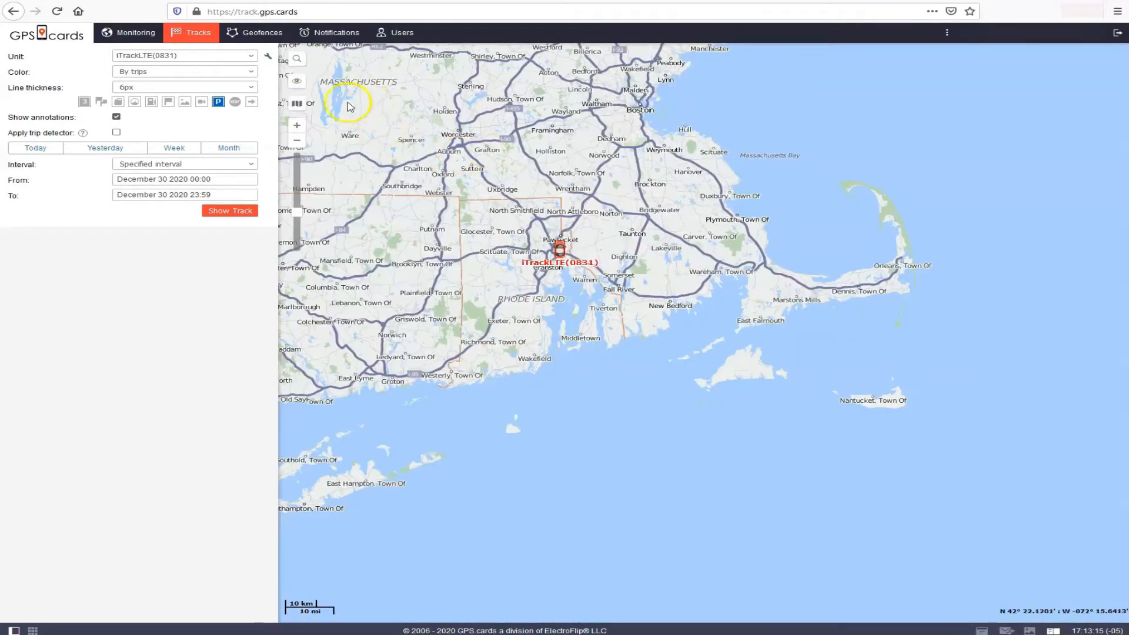
Step: Try the WebGIS New style base map and return to Google Hybrid
{"action": "left_click", "coordinate": [297, 103]}
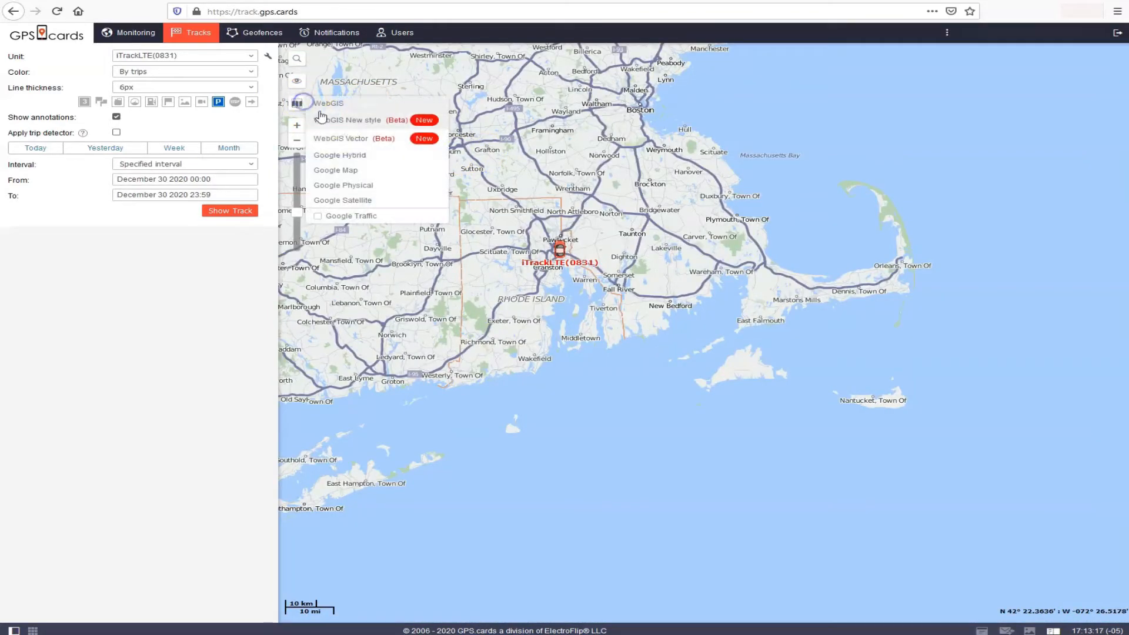
{"action": "left_click", "coordinate": [346, 119]}
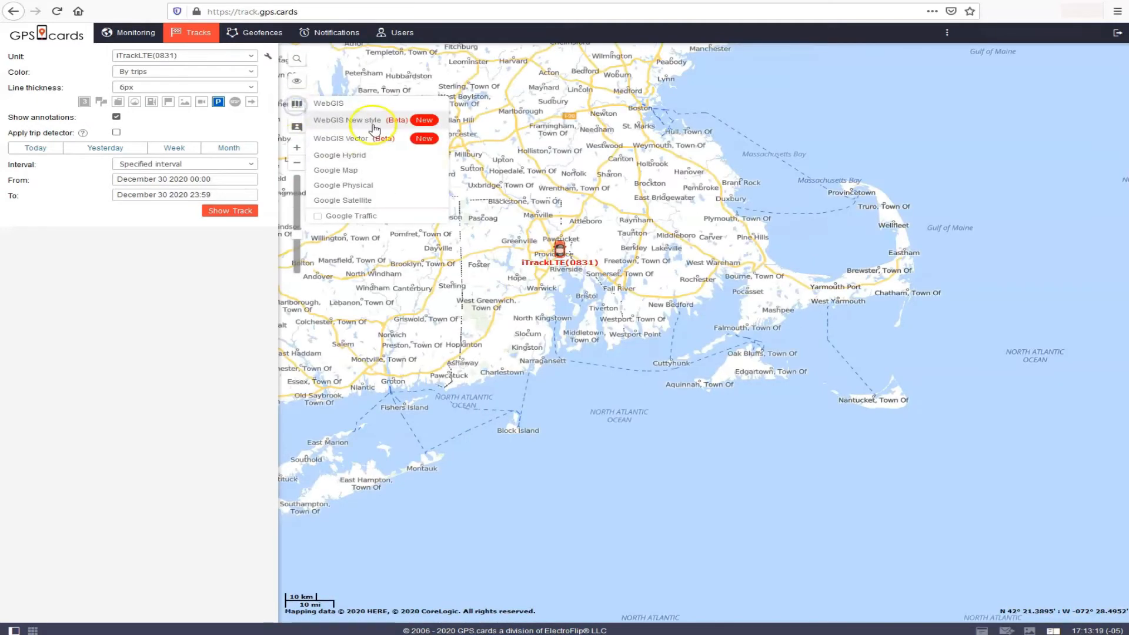
{"action": "left_click", "coordinate": [362, 155]}
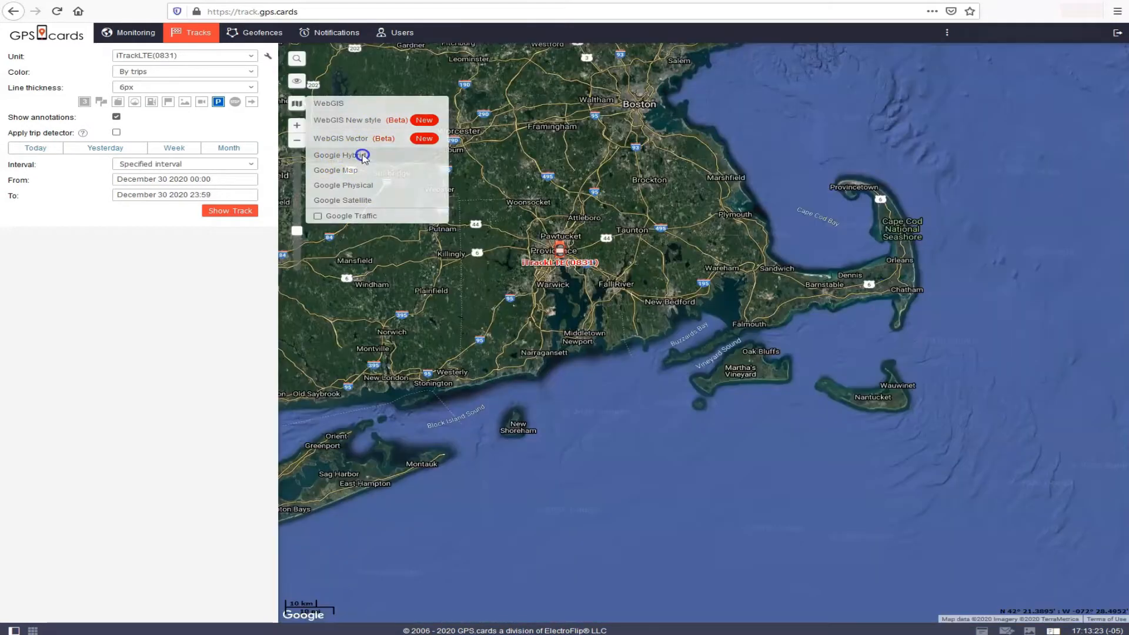
Step: Change the base map to Google Map and inspect the area around the tracked unit
{"action": "mouse_move", "coordinate": [298, 104]}
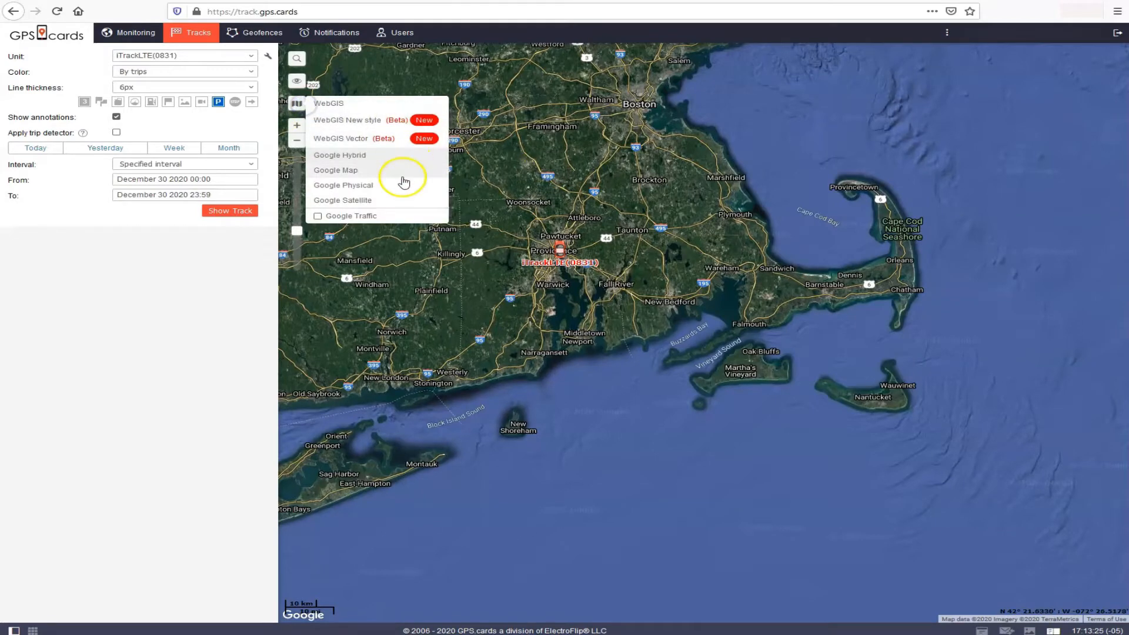
{"action": "left_click", "coordinate": [359, 174]}
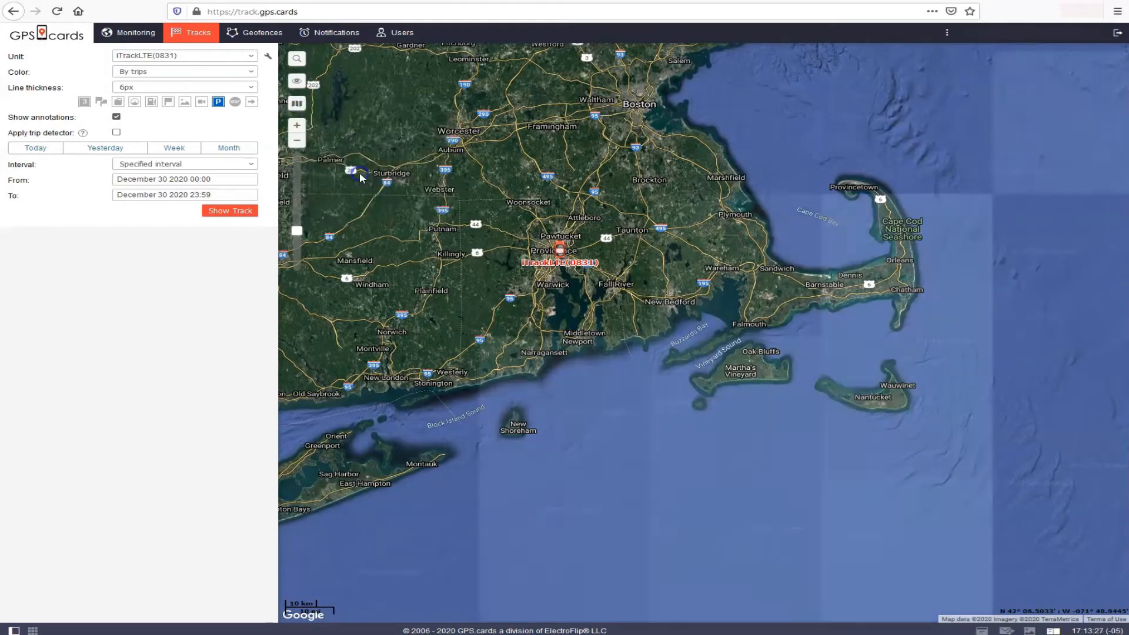
{"action": "left_click", "coordinate": [561, 249]}
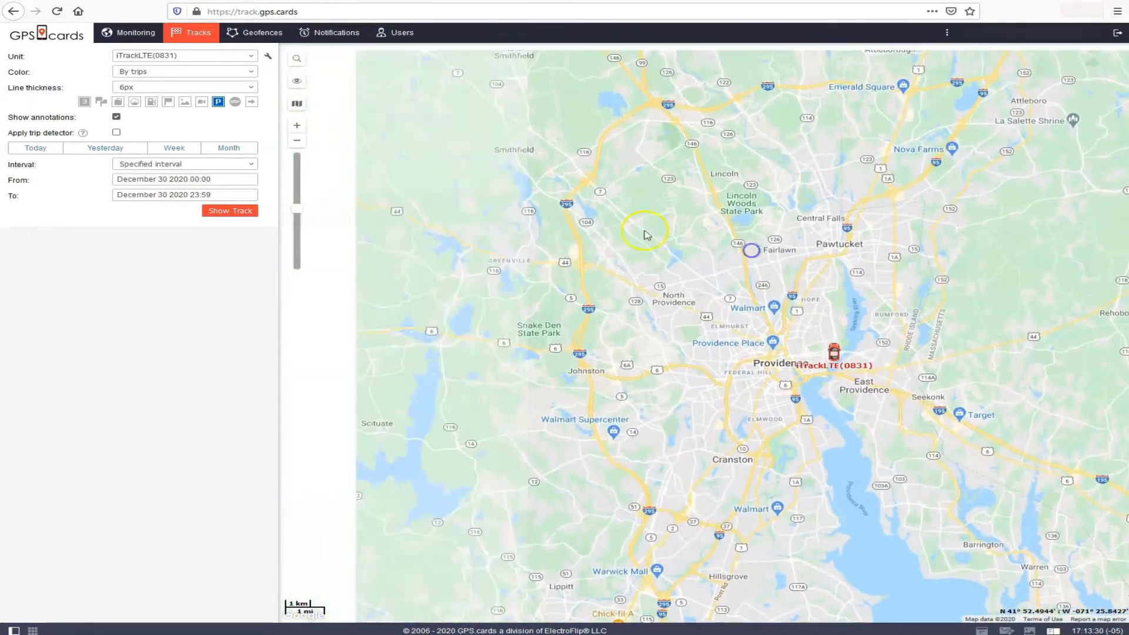
Step: Change the base map to Google Physical and inspect the terrain around Providence
{"action": "left_click", "coordinate": [304, 111]}
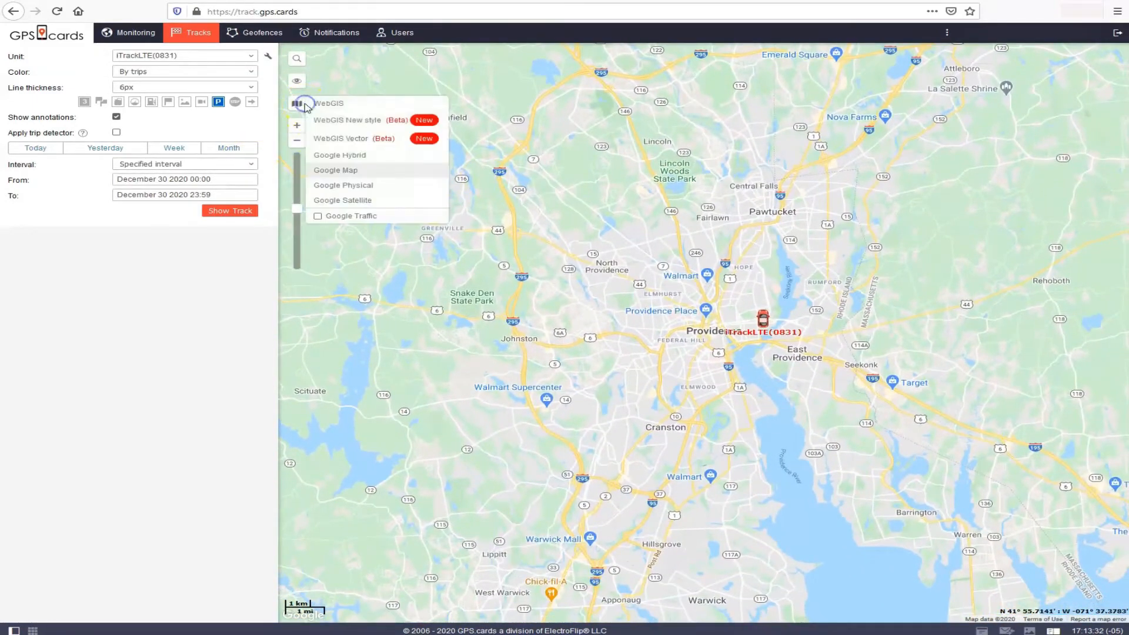
{"action": "left_click", "coordinate": [371, 185]}
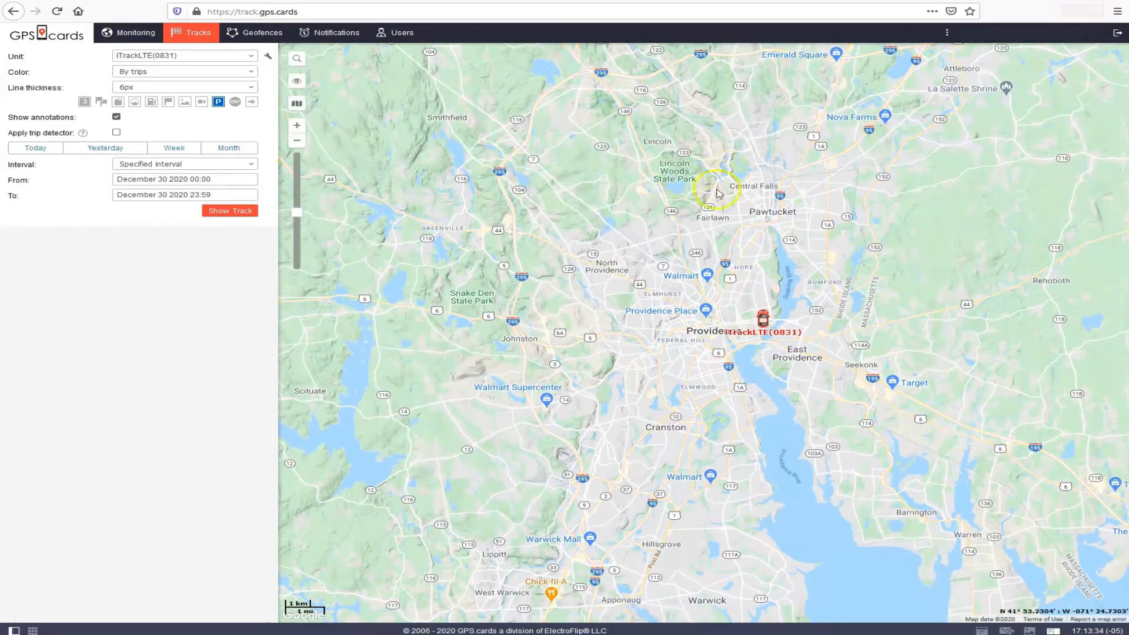
{"action": "left_click_drag", "start_coordinate": [635, 194], "coordinate": [795, 260]}
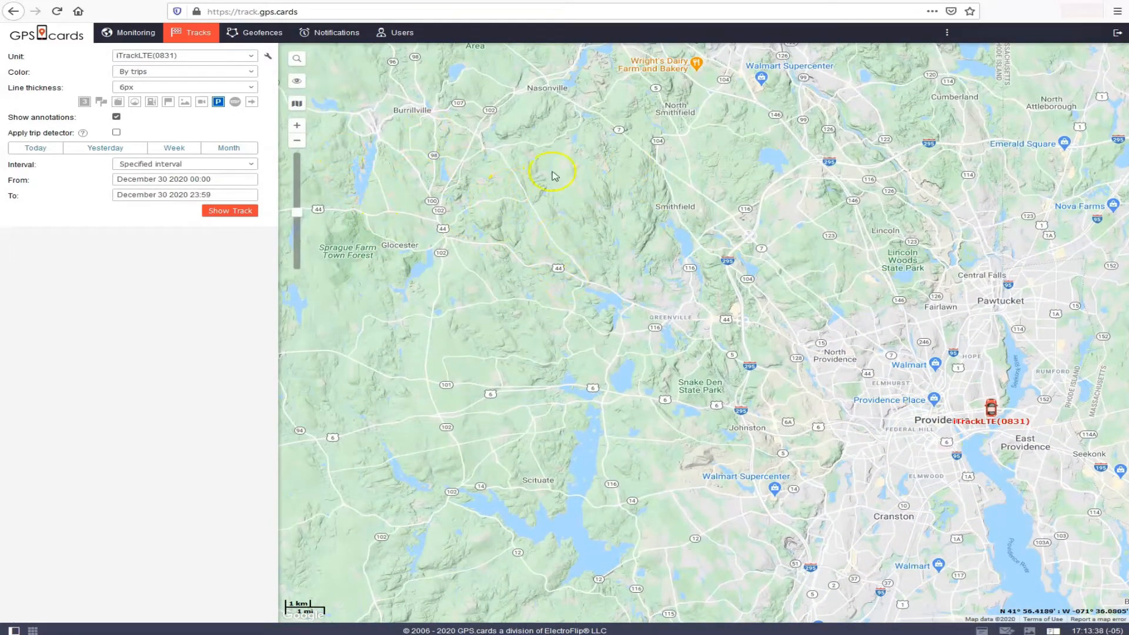
Step: Set the base map to Google Satellite and bring the tracked unit's area into view
{"action": "left_click", "coordinate": [299, 101]}
{"action": "left_click", "coordinate": [360, 203]}
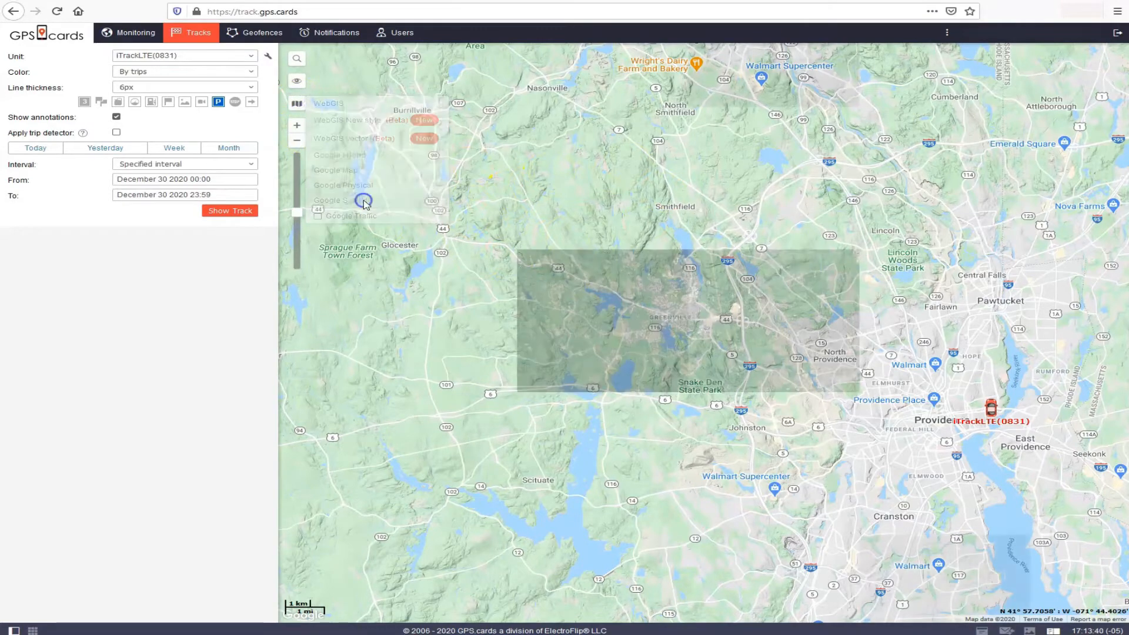
{"action": "left_click_drag", "start_coordinate": [910, 376], "coordinate": [587, 246]}
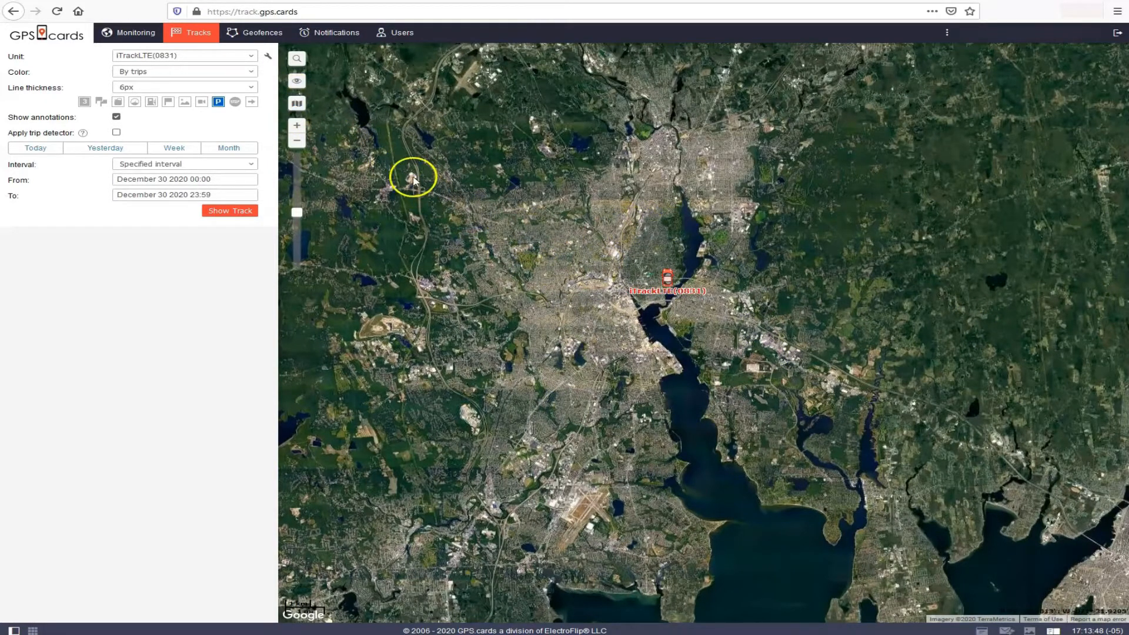
Step: Change the base map to Google Hybrid and view the wider area around Providence
{"action": "left_click", "coordinate": [297, 102]}
{"action": "left_click", "coordinate": [352, 155]}
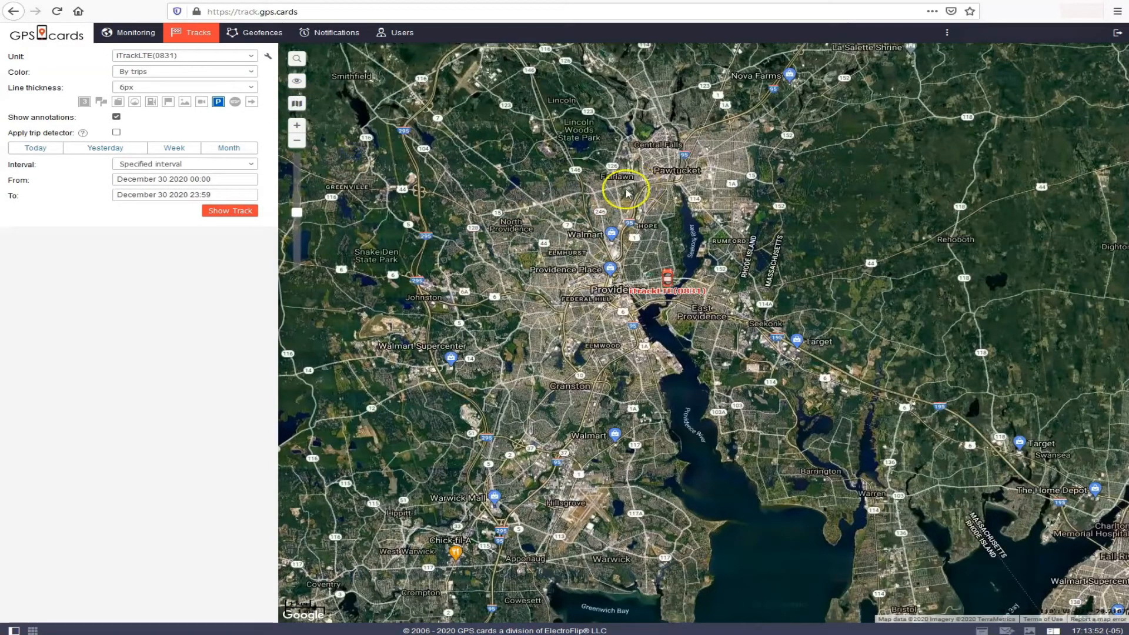
{"action": "mouse_move", "coordinate": [624, 300]}
{"action": "scroll", "coordinate": [624, 300], "scroll_direction": "down", "scroll_amount": 1}
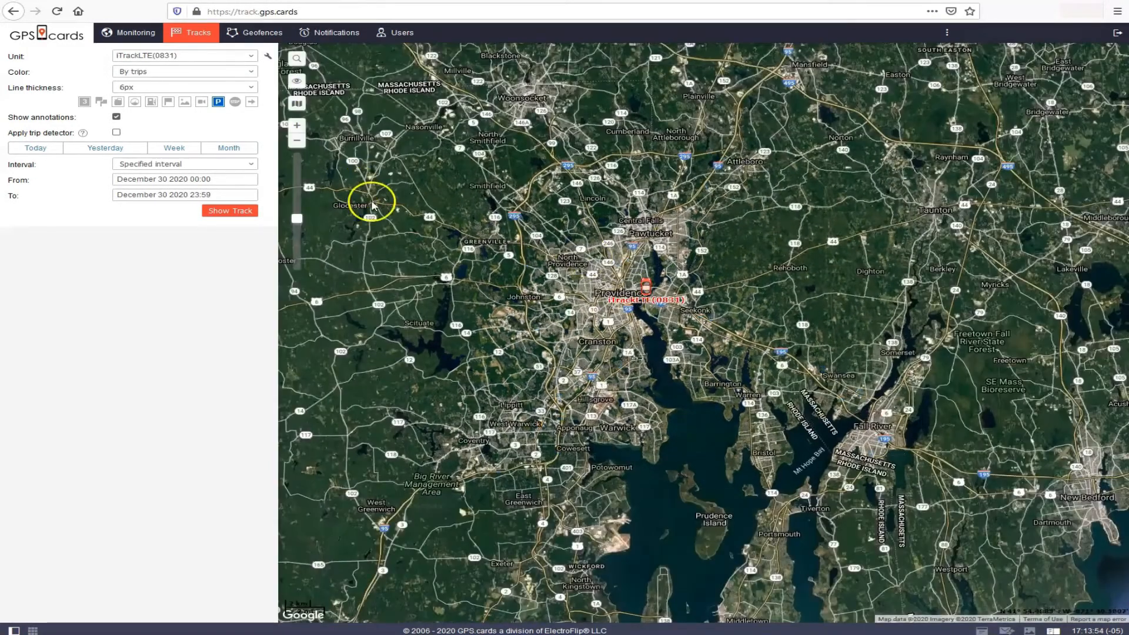
Step: Open the tracked unit's mini map, switch it to panoramic view and look around the location
{"action": "left_click", "coordinate": [647, 289]}
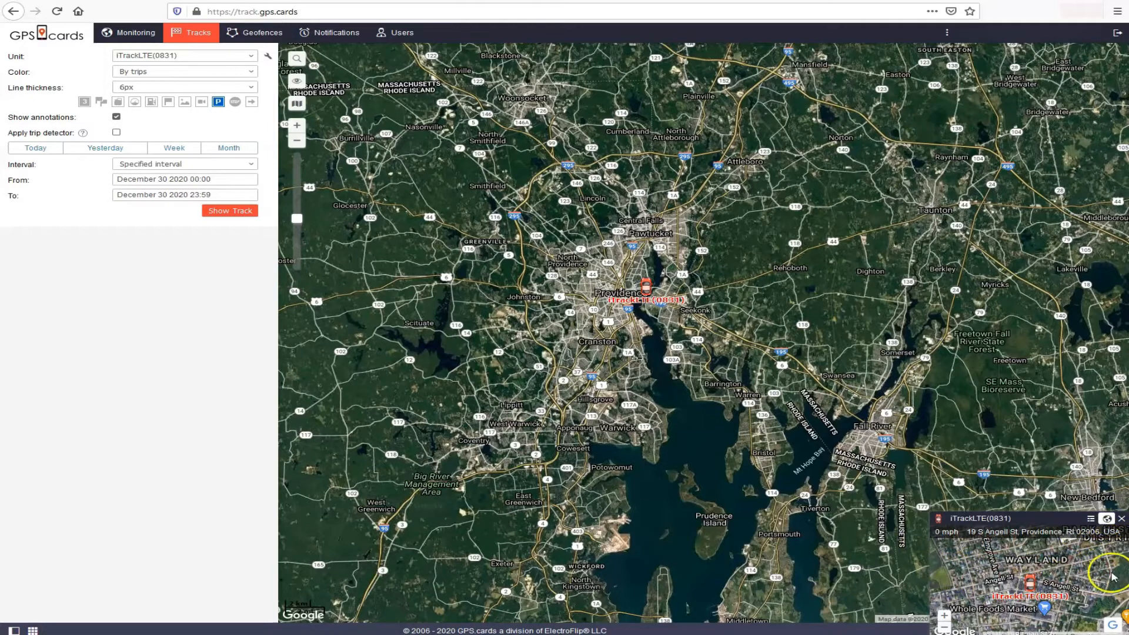
{"action": "left_click", "coordinate": [1115, 624]}
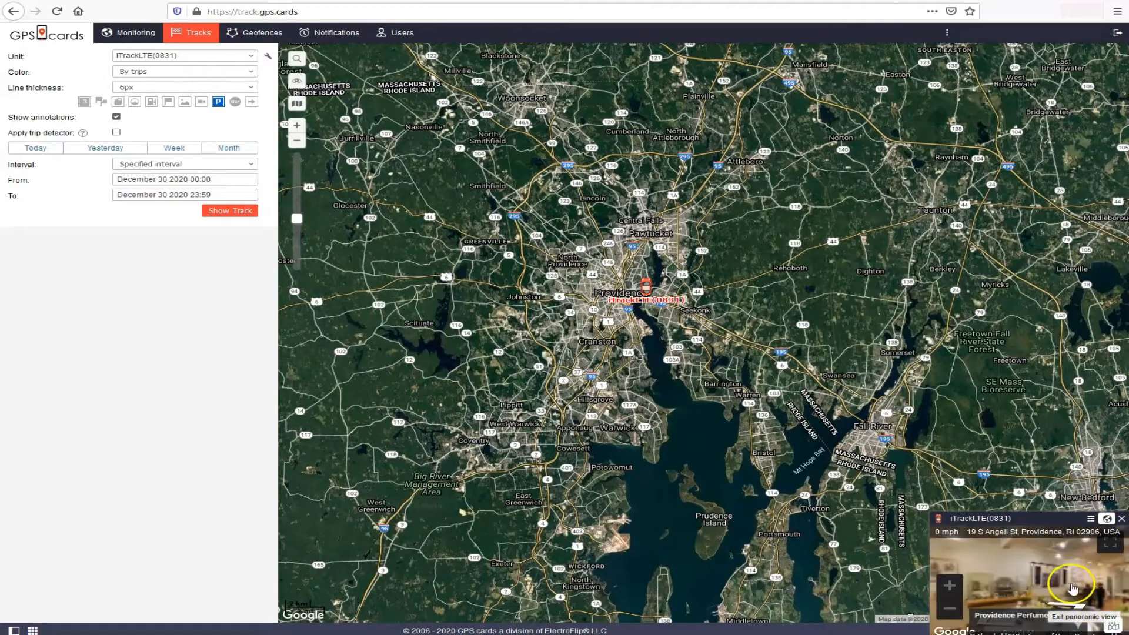
{"action": "left_click_drag", "start_coordinate": [1019, 569], "coordinate": [1038, 607]}
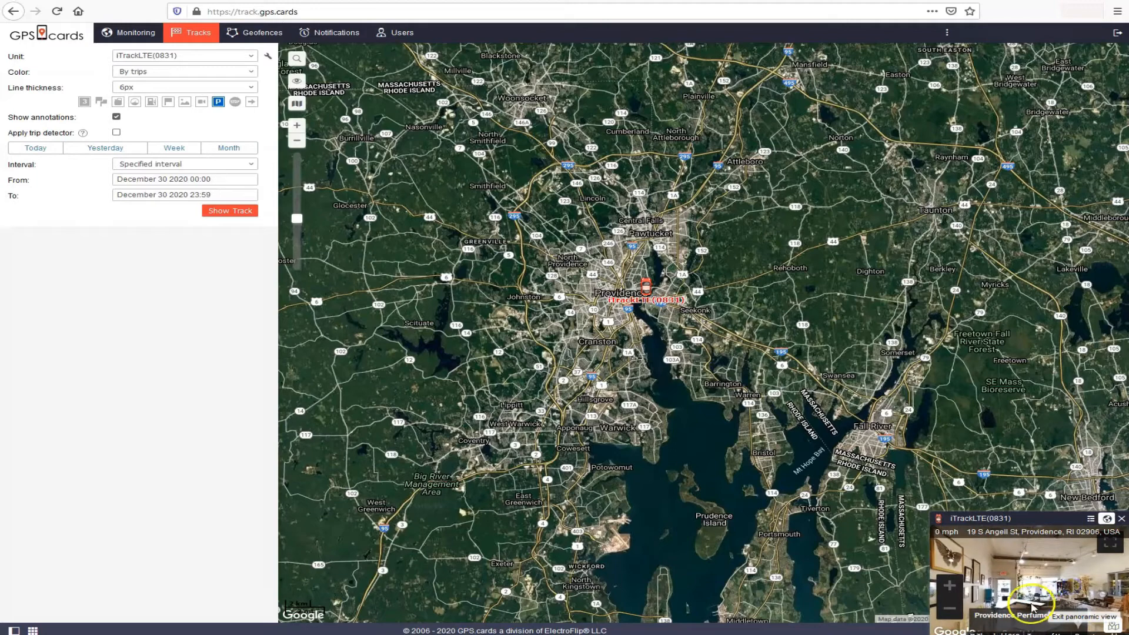
Step: Walk through the panorama from the shop interior out to the street, enlarge the mini window slightly and close it
{"action": "left_click", "coordinate": [1022, 602]}
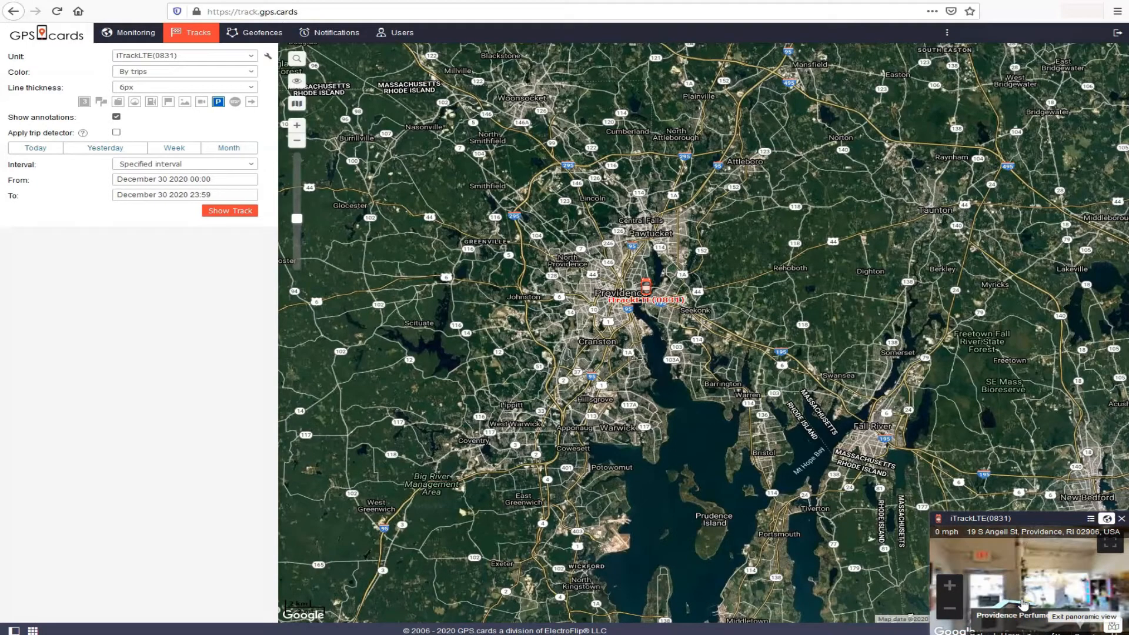
{"action": "left_click", "coordinate": [1023, 604]}
{"action": "left_click_drag", "start_coordinate": [1092, 571], "coordinate": [957, 568]}
{"action": "left_click", "coordinate": [1020, 573]}
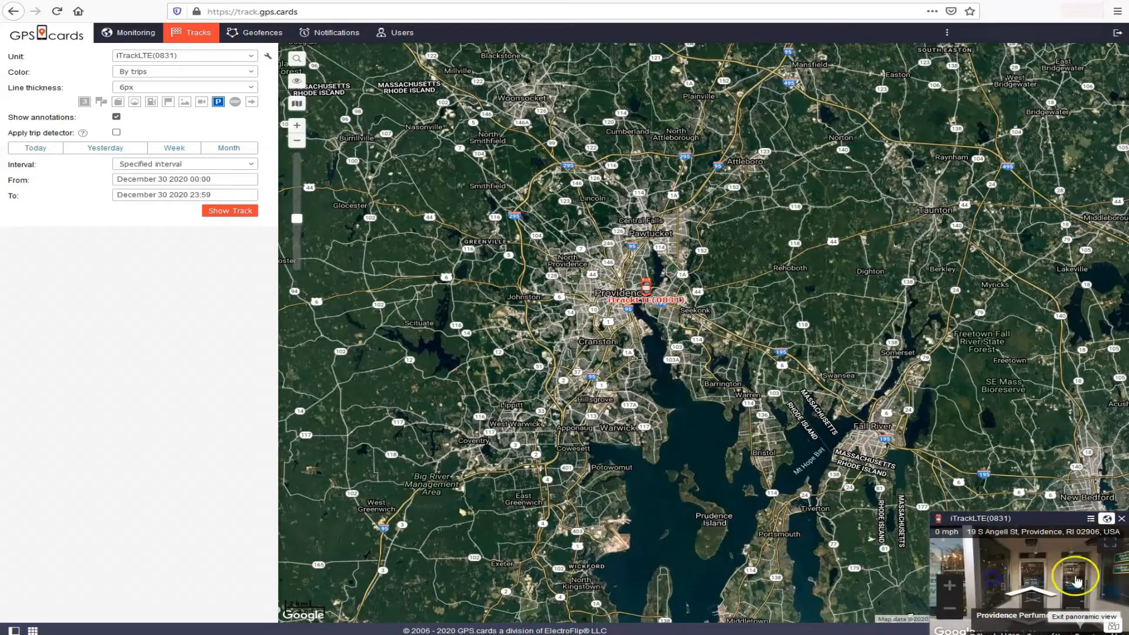
{"action": "left_click", "coordinate": [1014, 567]}
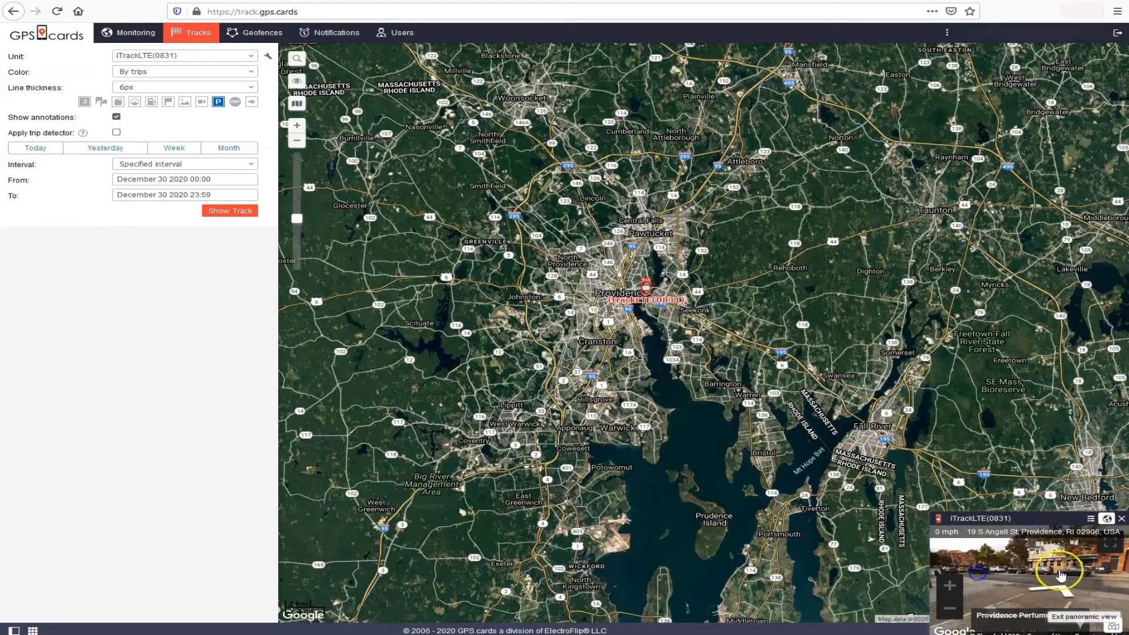
{"action": "left_click", "coordinate": [1016, 594]}
{"action": "mouse_move", "coordinate": [934, 508]}
{"action": "left_mouse_down"}
{"action": "mouse_move", "coordinate": [802, 462]}
{"action": "mouse_move", "coordinate": [870, 451]}
{"action": "mouse_move", "coordinate": [933, 492]}
{"action": "left_mouse_up"}
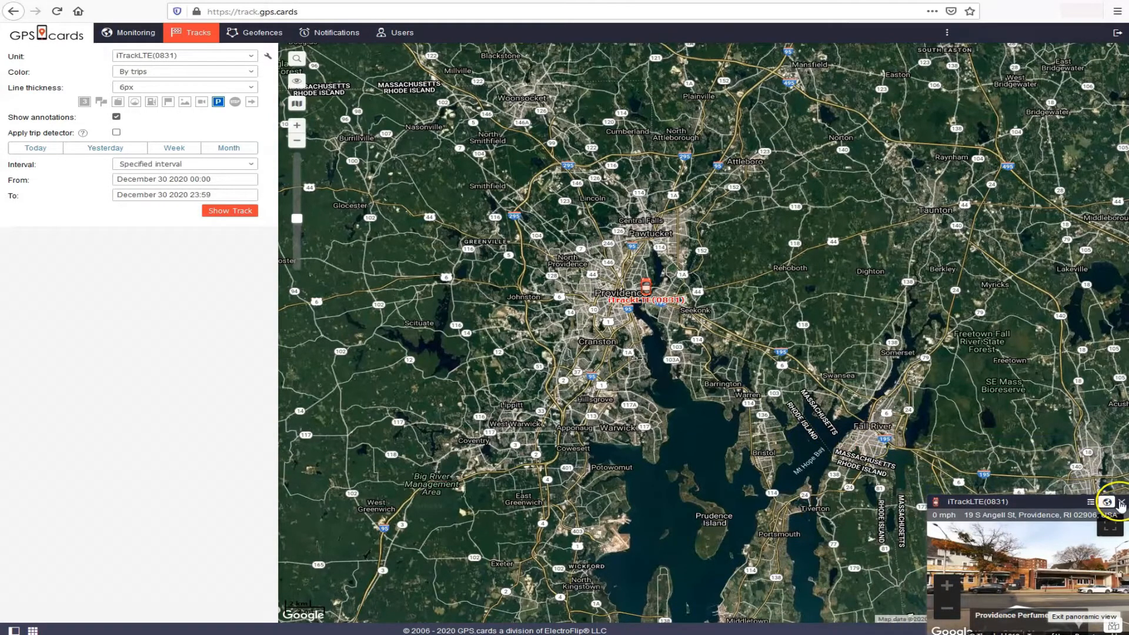
{"action": "left_click", "coordinate": [1120, 502]}
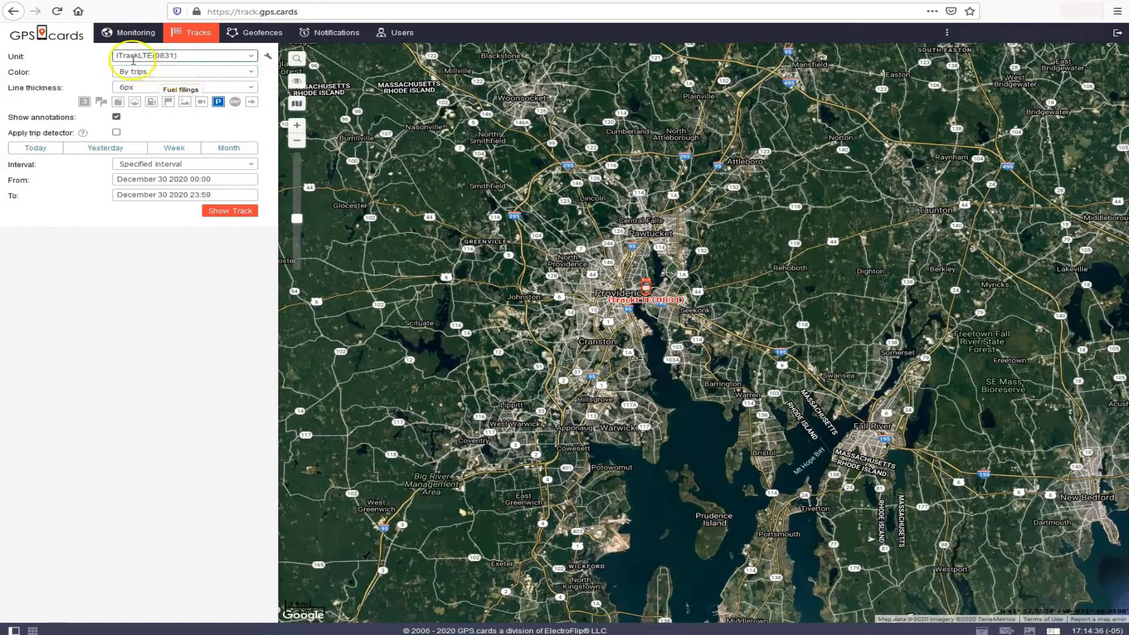
Step: Set the track color mode to Single
{"action": "left_click", "coordinate": [181, 74]}
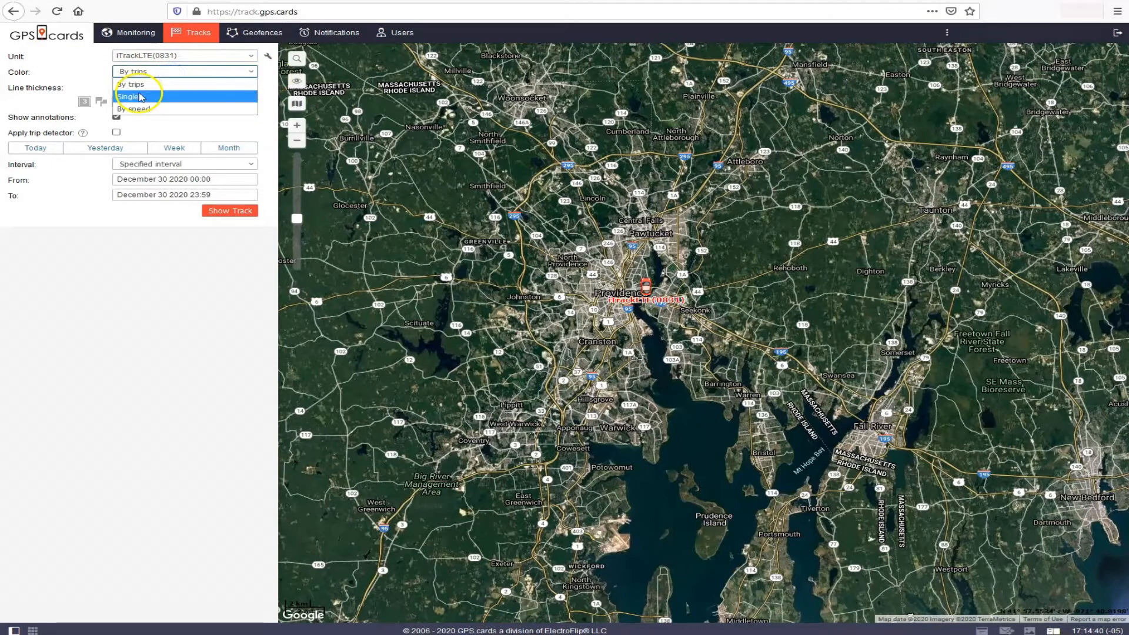
{"action": "left_click", "coordinate": [140, 97]}
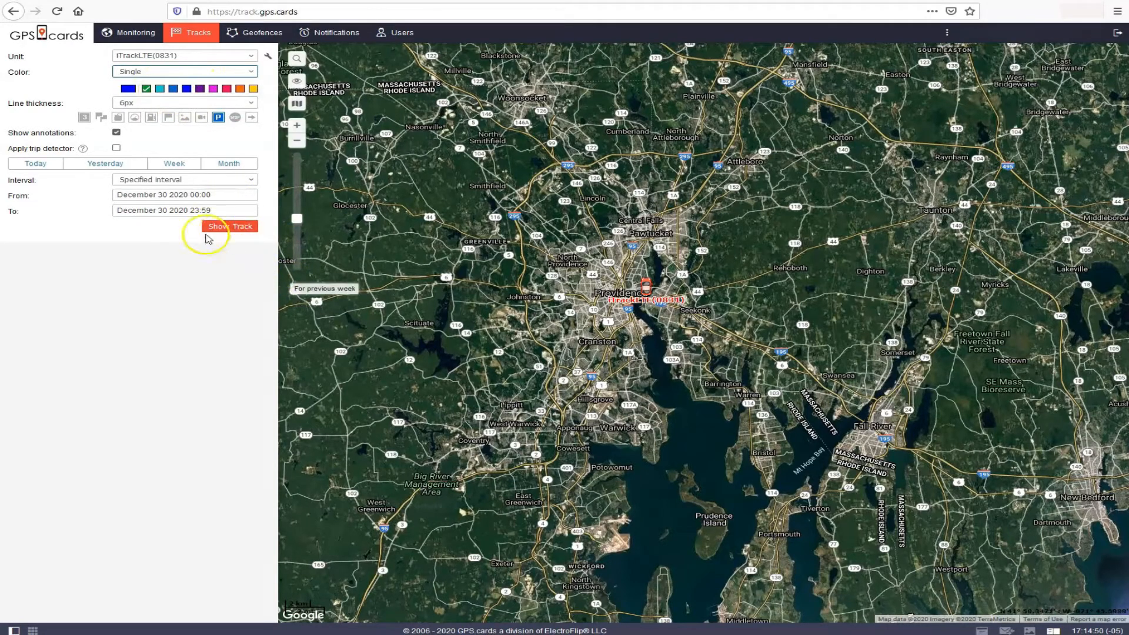
{"action": "left_click", "coordinate": [658, 294]}
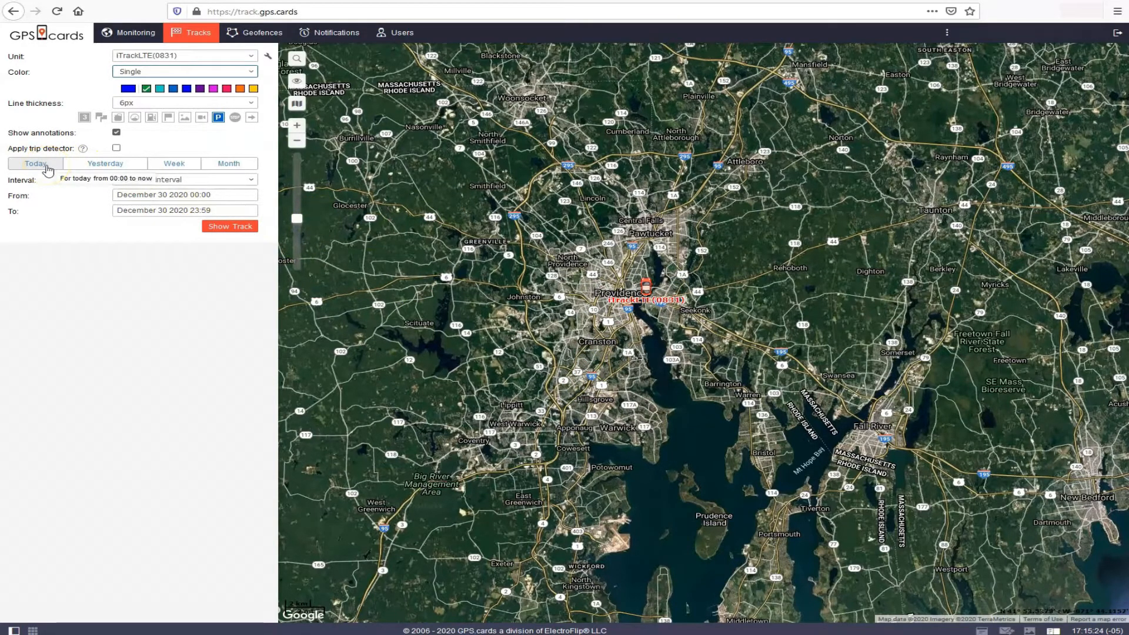
Step: Review the trip detector setting and the track color modes, keeping Single selected
{"action": "left_click", "coordinate": [115, 149]}
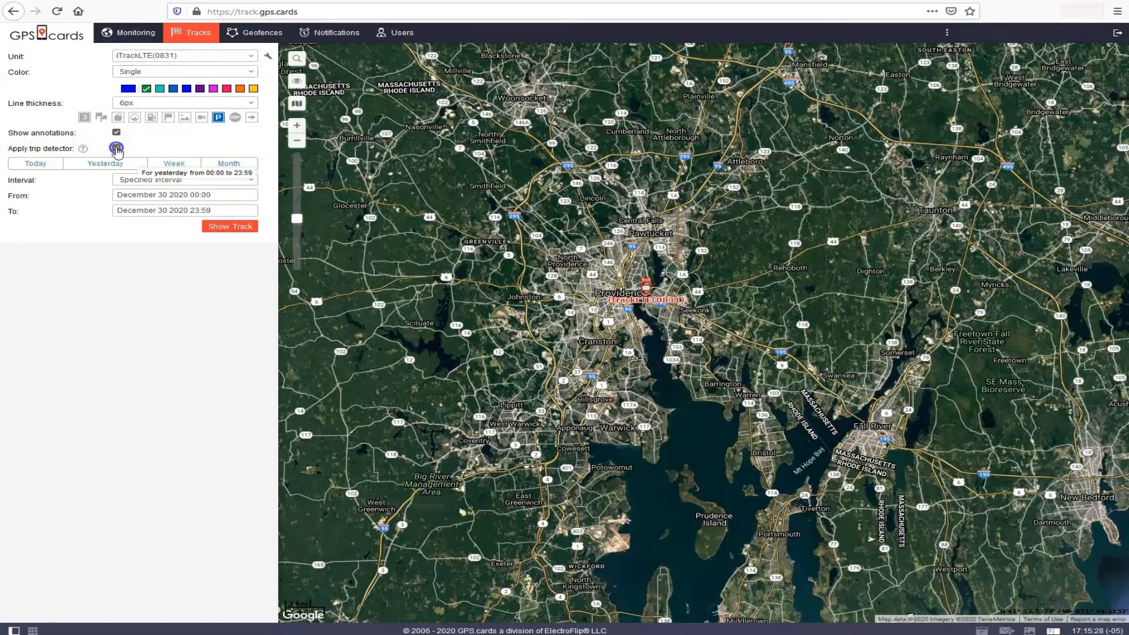
{"action": "left_click", "coordinate": [144, 71]}
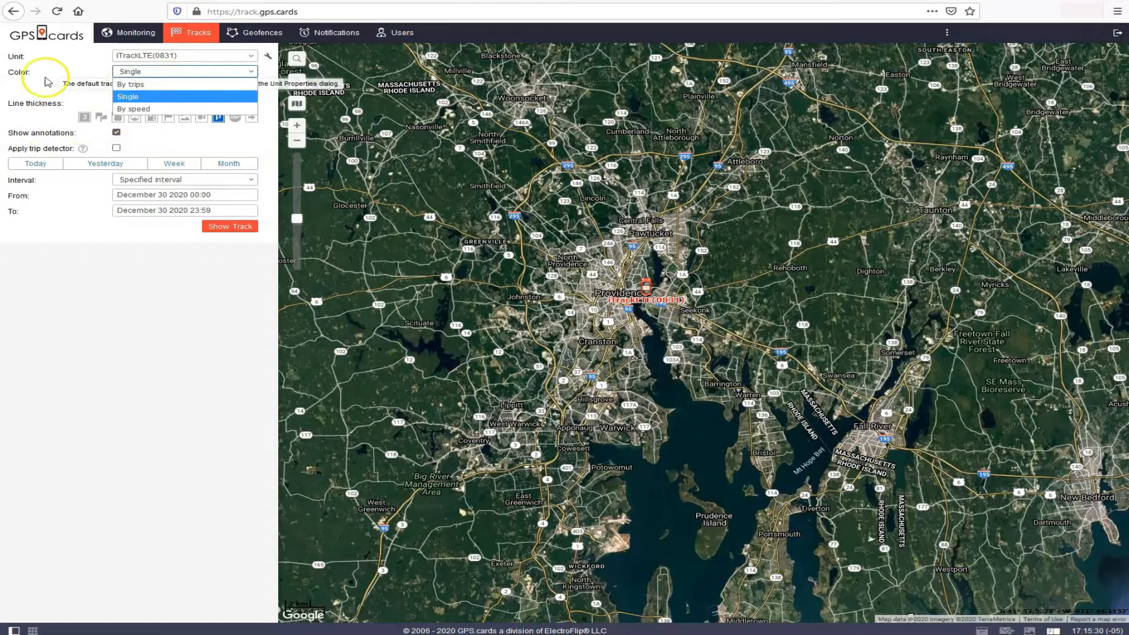
{"action": "left_click", "coordinate": [124, 98]}
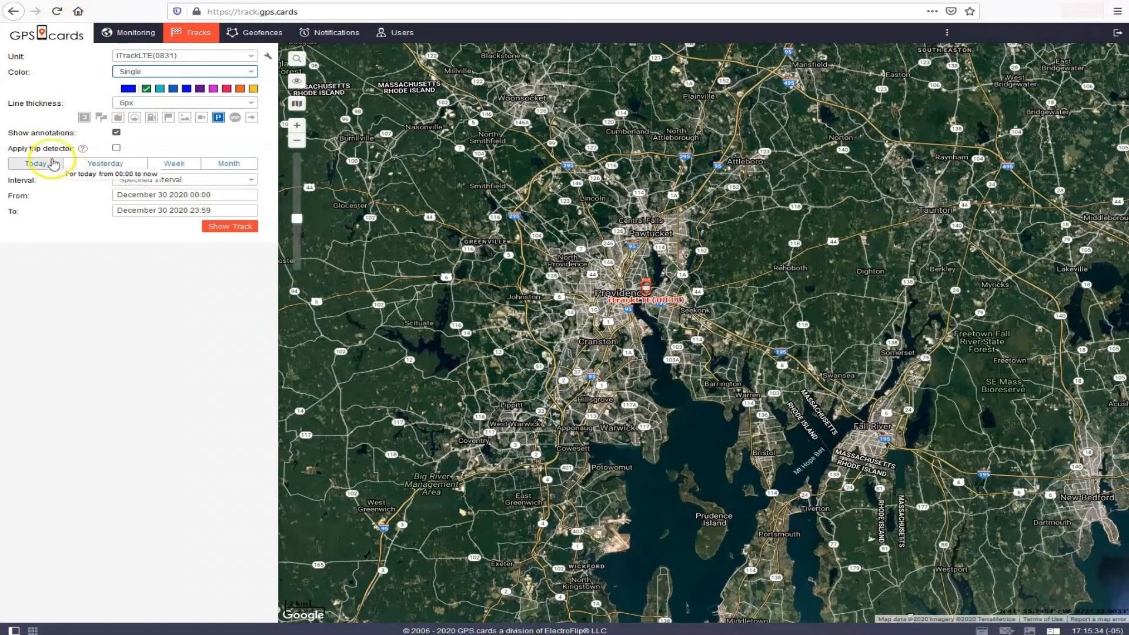
{"action": "left_click", "coordinate": [170, 71]}
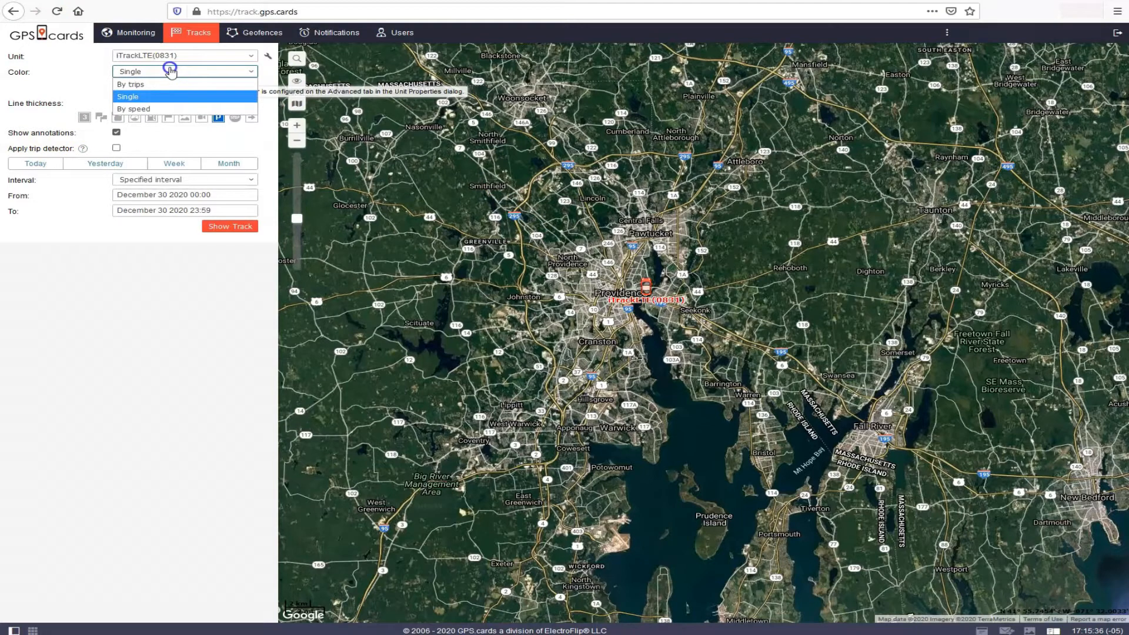
{"action": "left_click", "coordinate": [149, 95]}
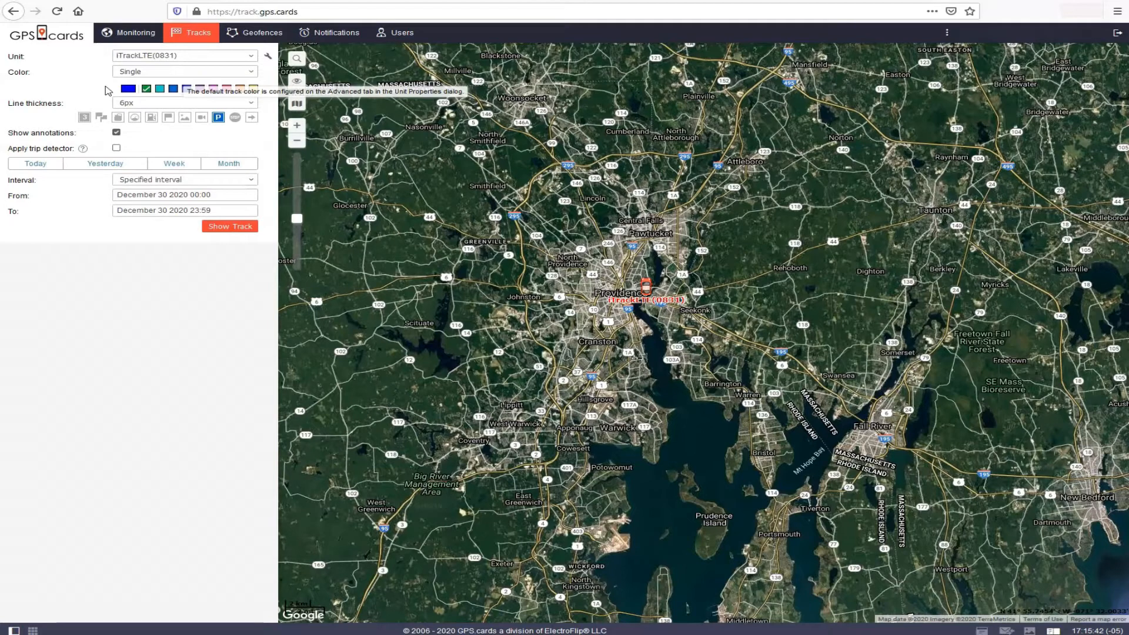
{"action": "left_click", "coordinate": [155, 72]}
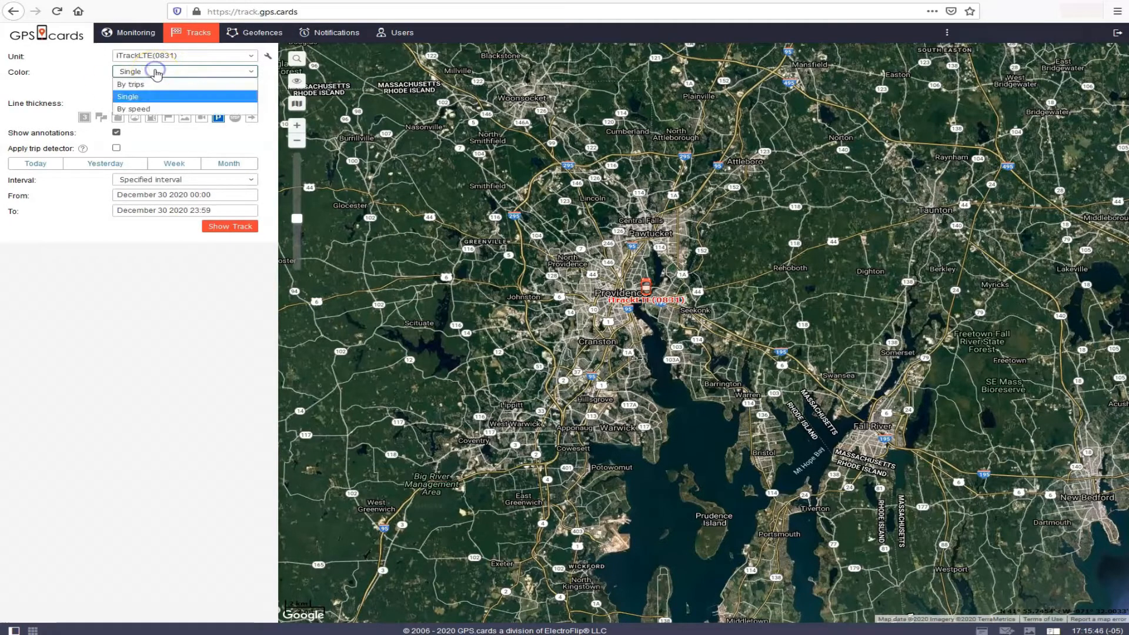
{"action": "left_click", "coordinate": [135, 97]}
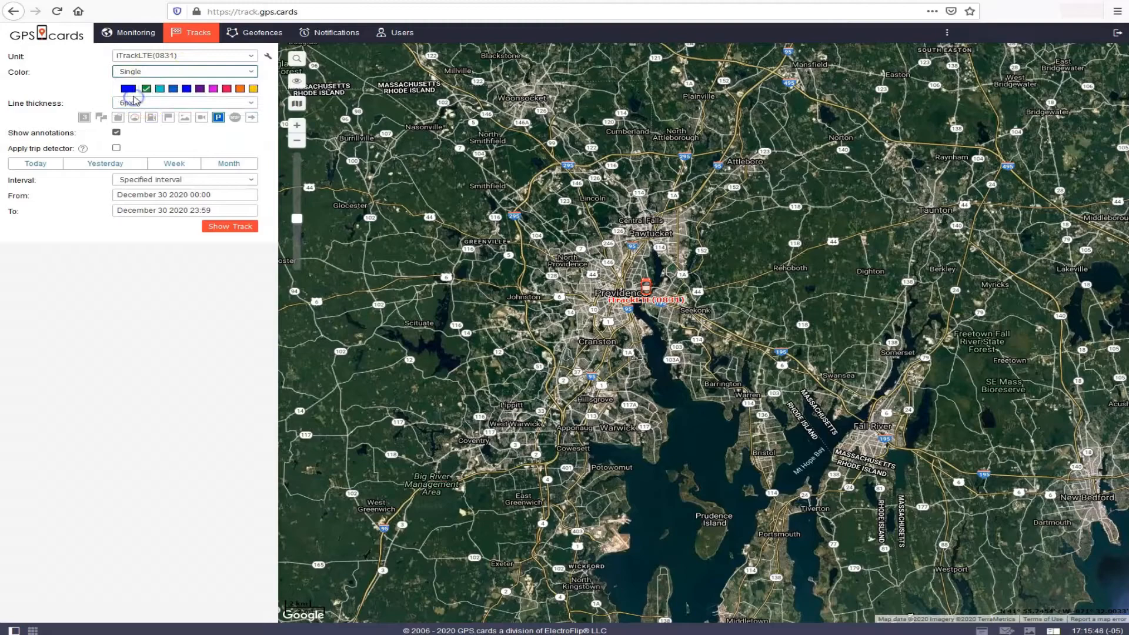
Step: Show the unit's track for today and remove it from the track list
{"action": "left_click", "coordinate": [52, 166]}
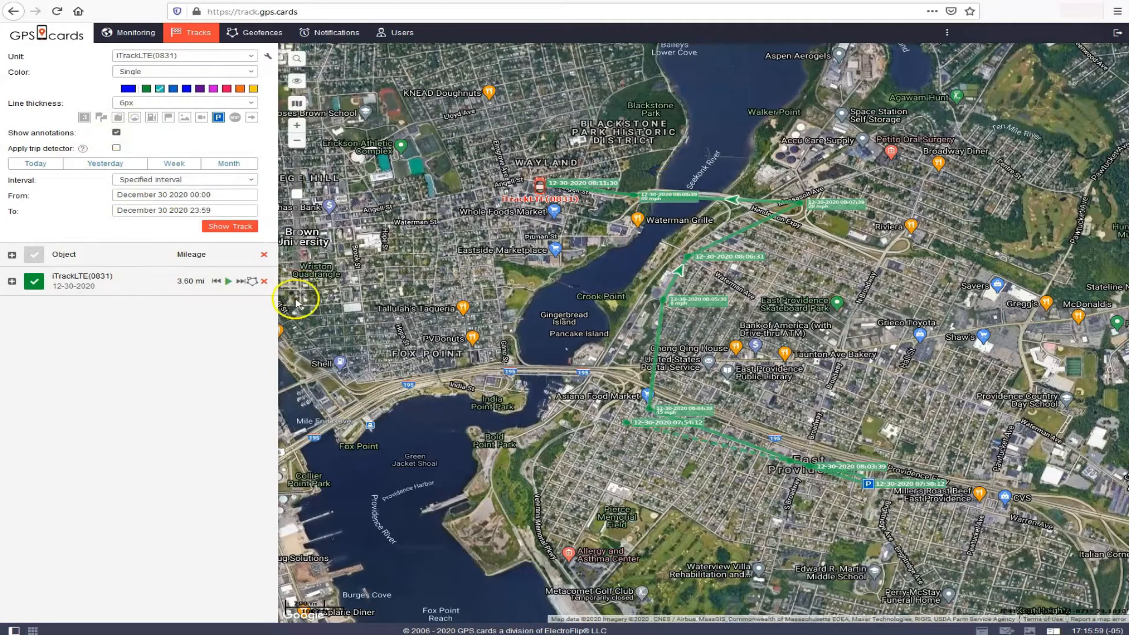
{"action": "left_click", "coordinate": [264, 280]}
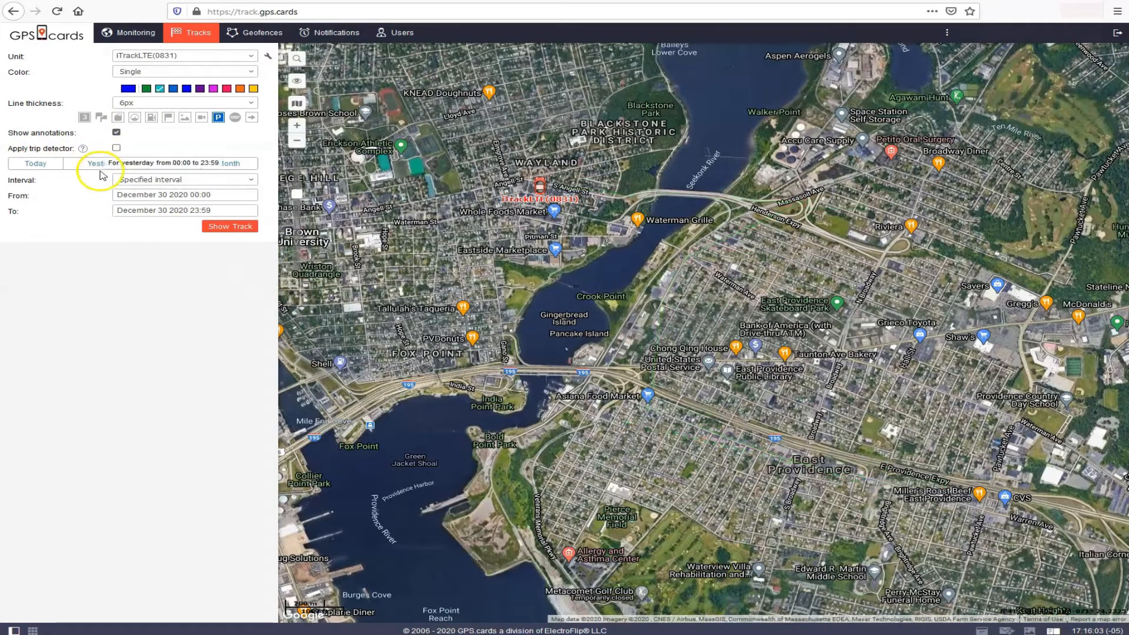
Step: Show yesterday's track together with today's track on the map and clear both from the list
{"action": "left_click", "coordinate": [103, 163]}
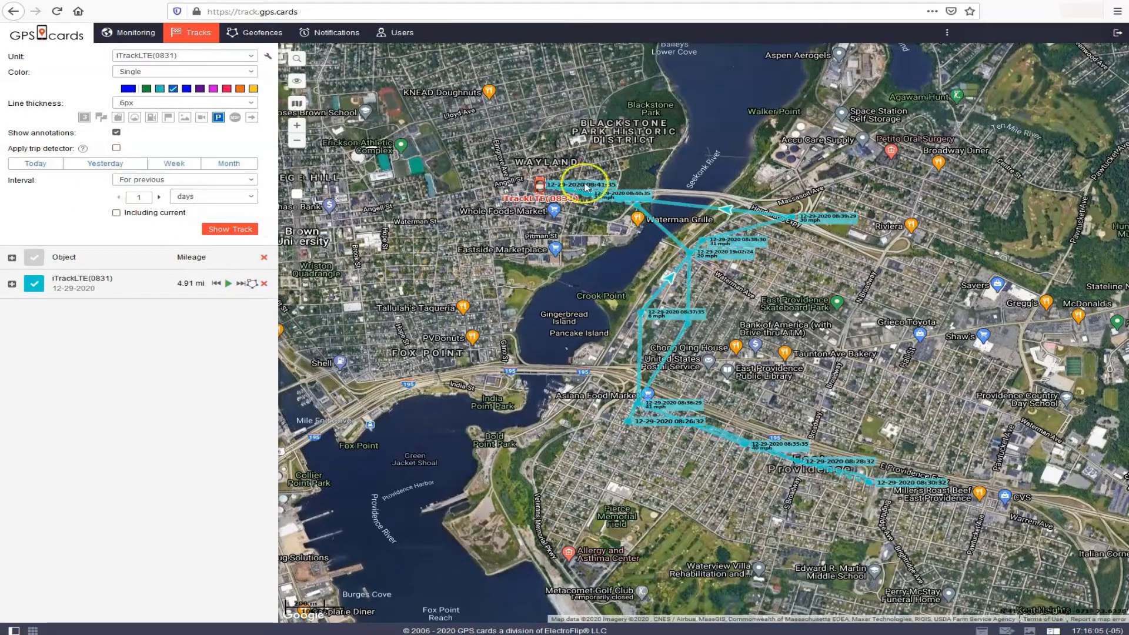
{"action": "left_click", "coordinate": [28, 167]}
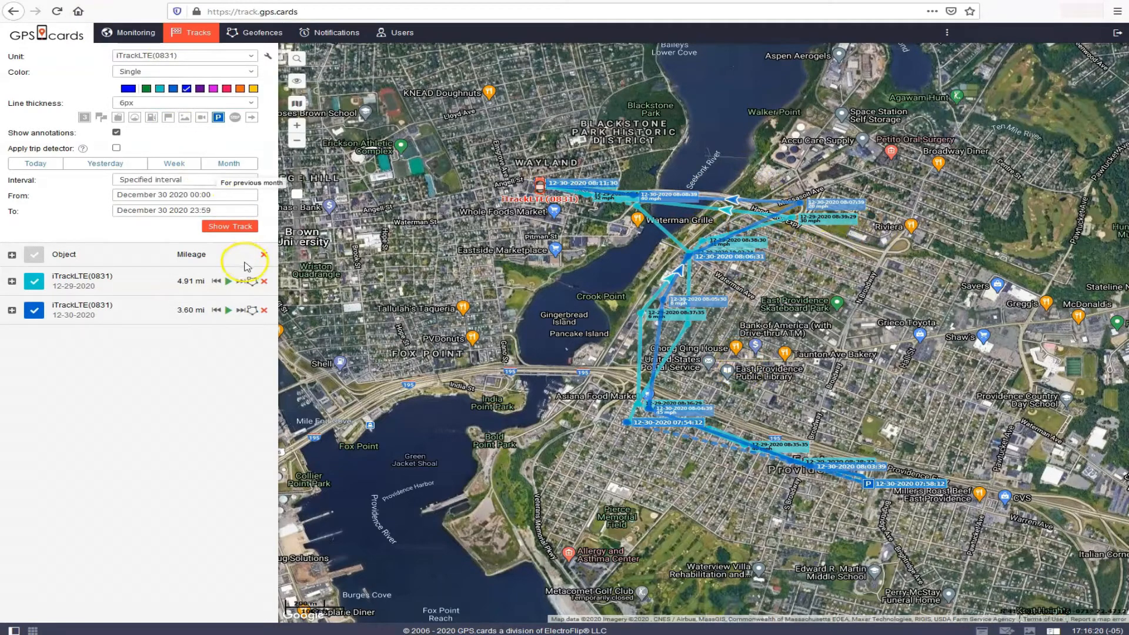
{"action": "left_click", "coordinate": [264, 254]}
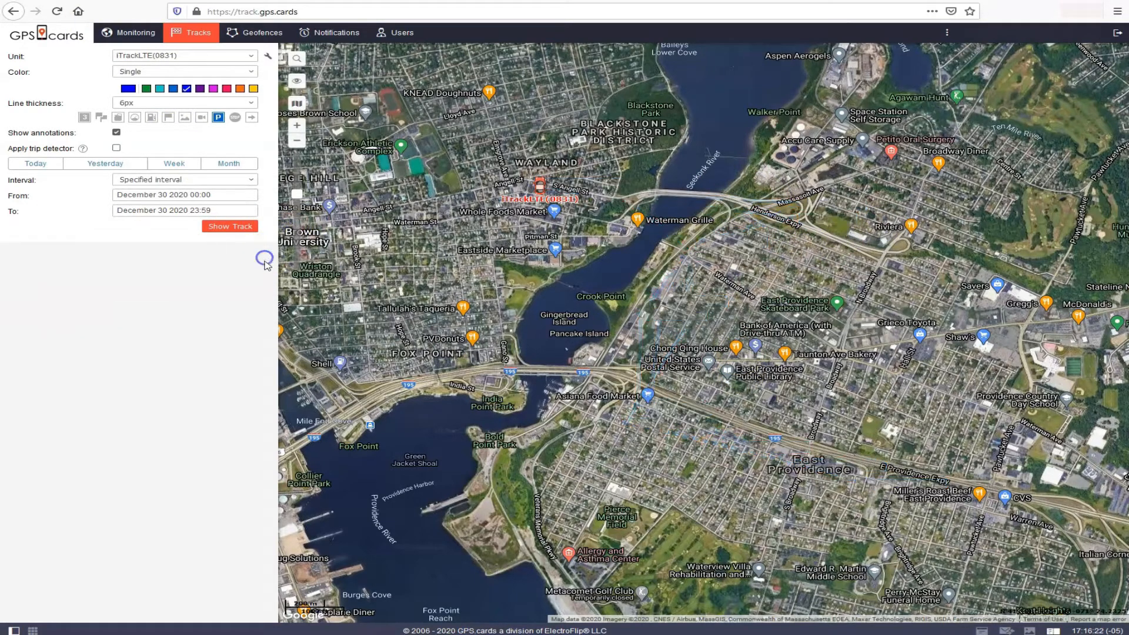
Step: Show the tracks for today and yesterday again and compare their routes on the map
{"action": "left_click", "coordinate": [36, 163]}
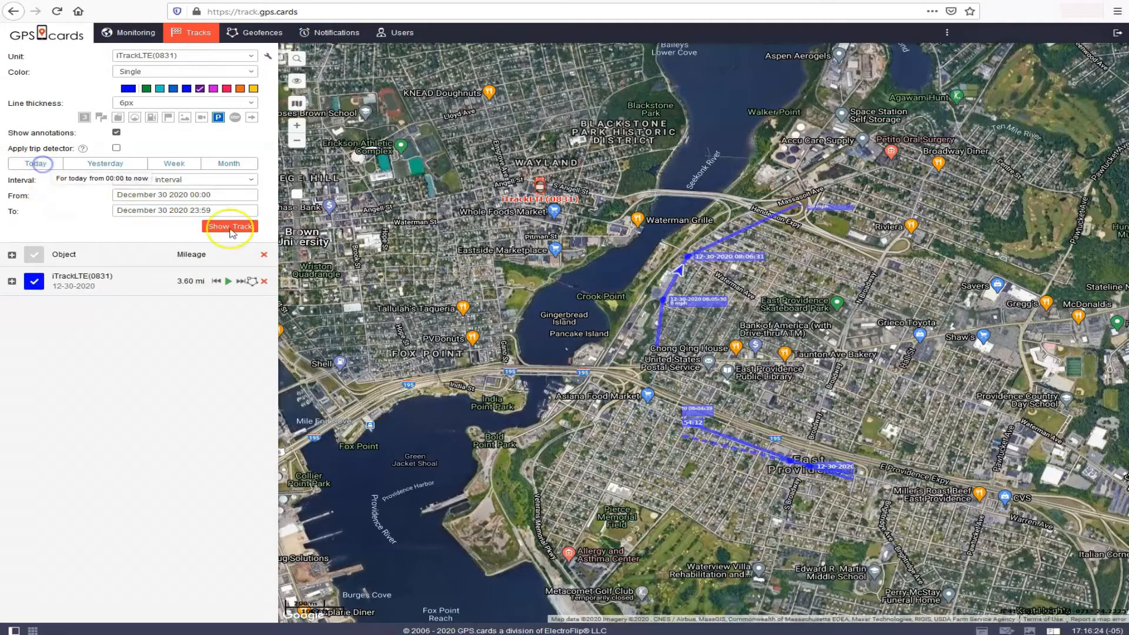
{"action": "left_click", "coordinate": [86, 166]}
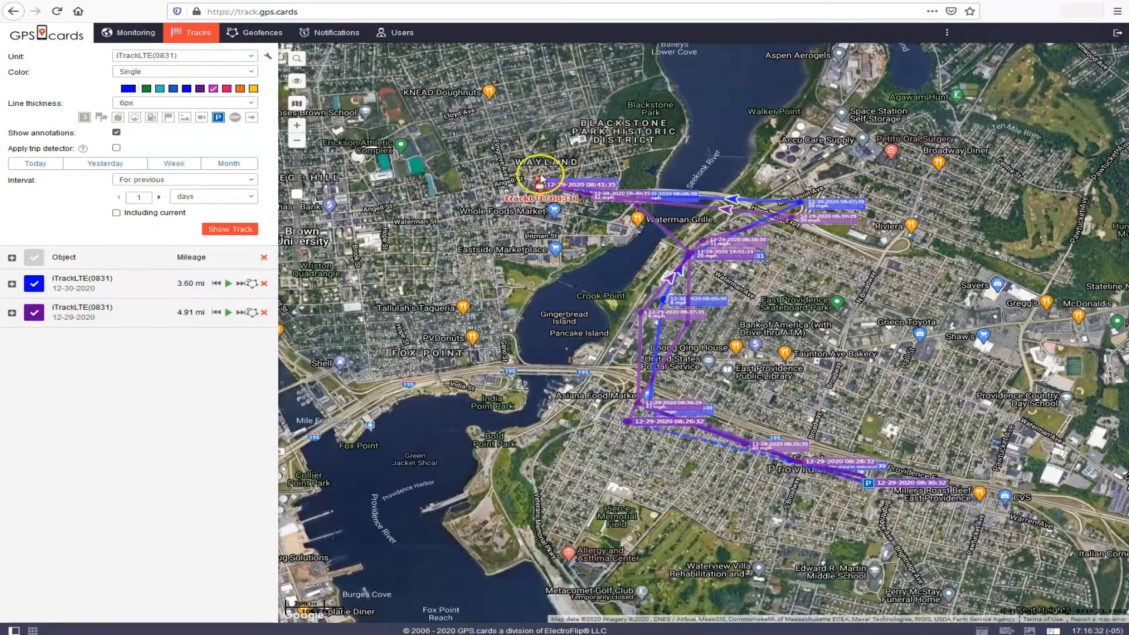
{"action": "scroll", "coordinate": [679, 344], "scroll_direction": "up", "scroll_amount": 1}
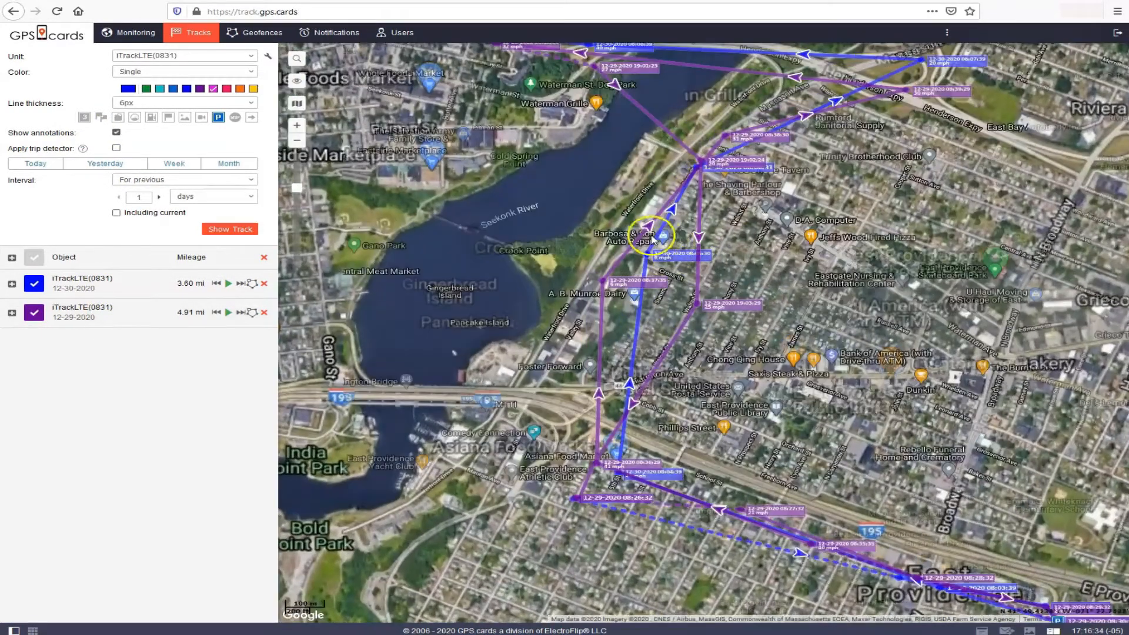
{"action": "left_click_drag", "start_coordinate": [738, 194], "coordinate": [722, 310]}
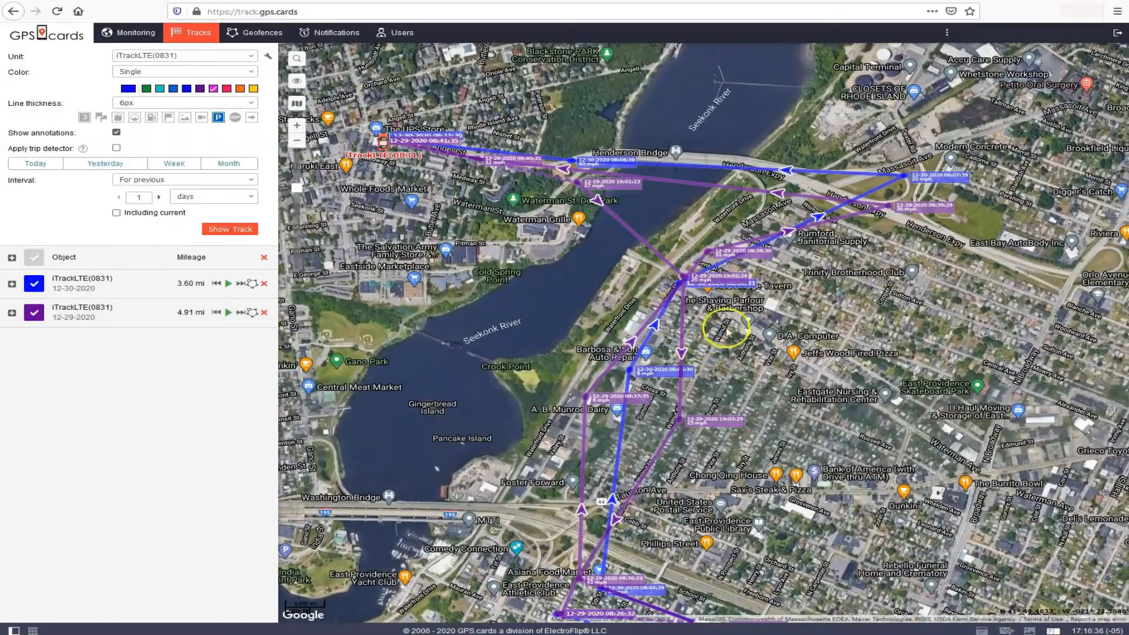
{"action": "left_click_drag", "start_coordinate": [877, 387], "coordinate": [839, 191]}
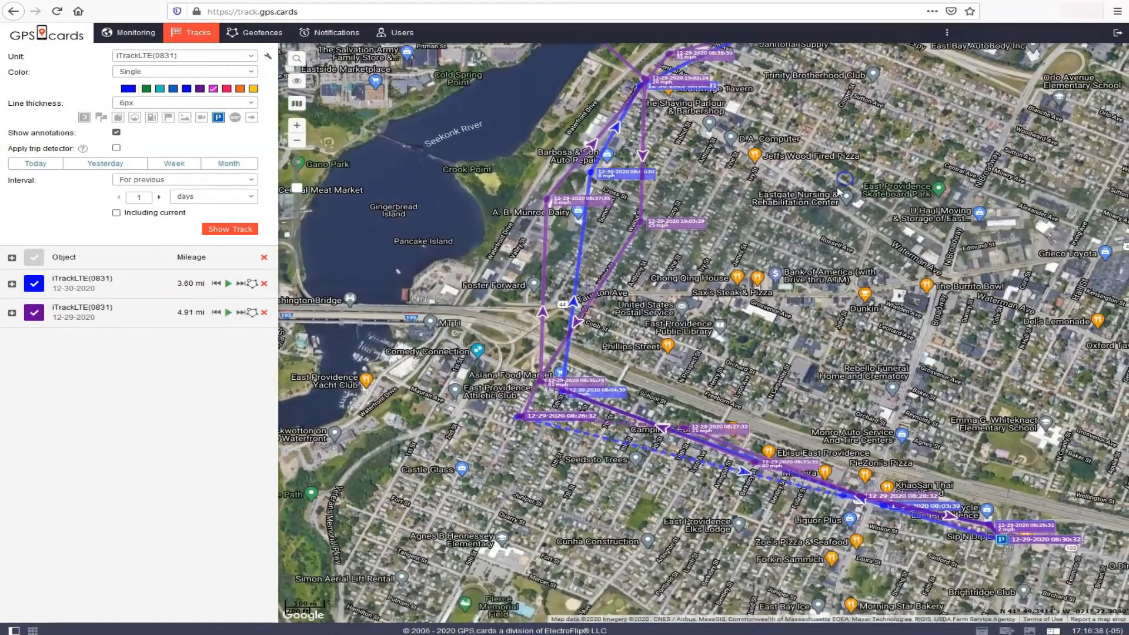
{"action": "scroll", "coordinate": [811, 318], "scroll_direction": "down", "scroll_amount": 1}
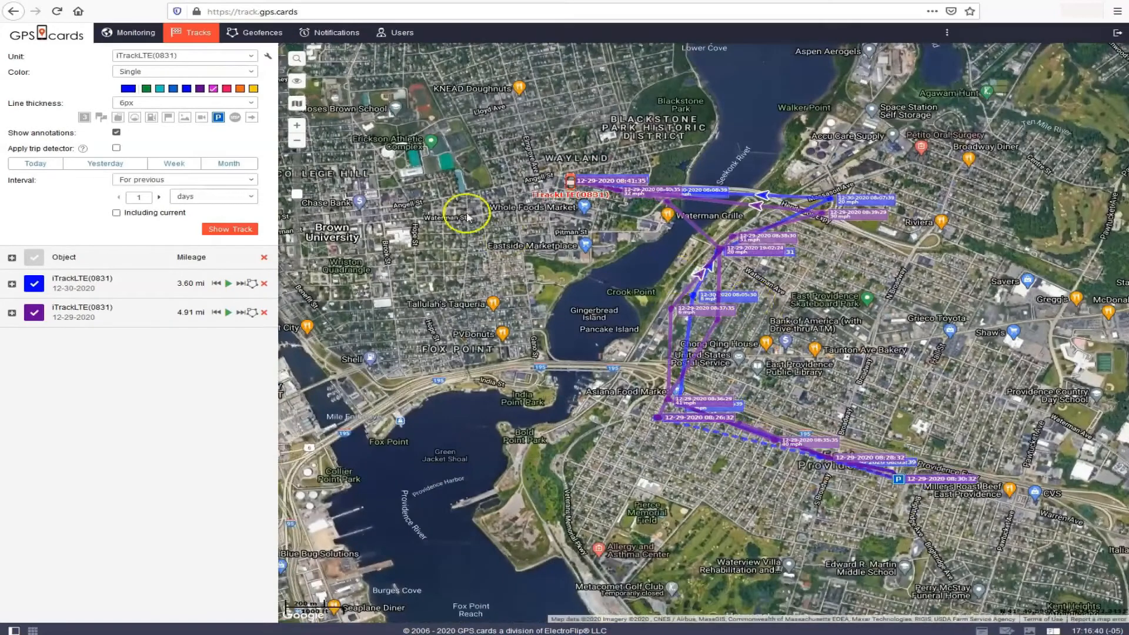
Step: Clear the two daily tracks and show the unit's track for the previous month
{"action": "left_click", "coordinate": [265, 258]}
{"action": "left_click", "coordinate": [171, 165]}
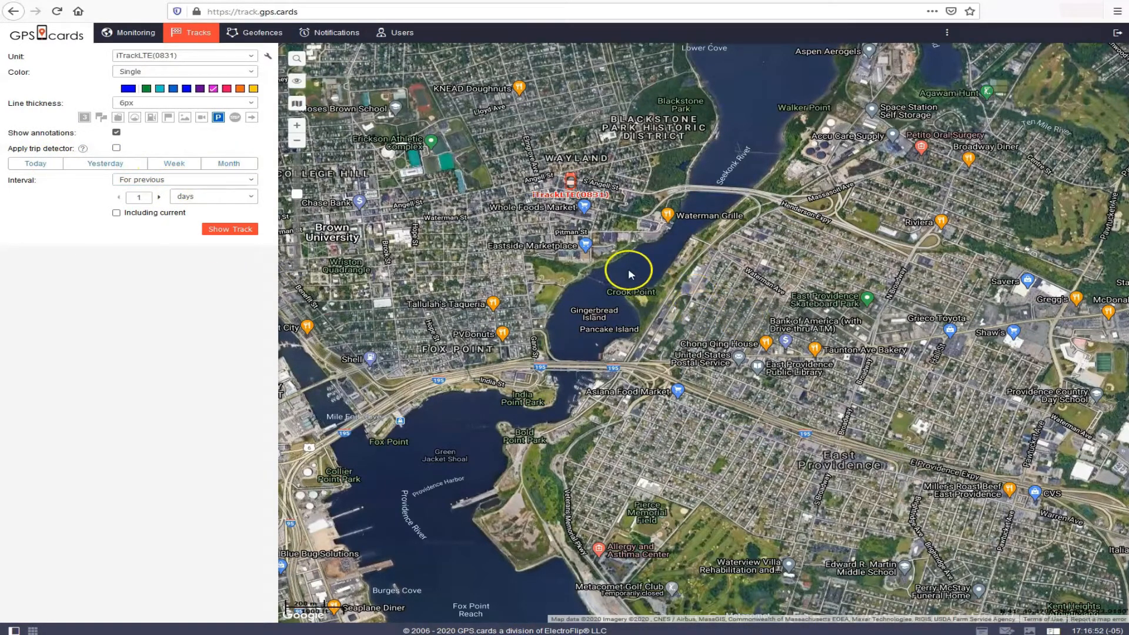
{"action": "left_click", "coordinate": [221, 171]}
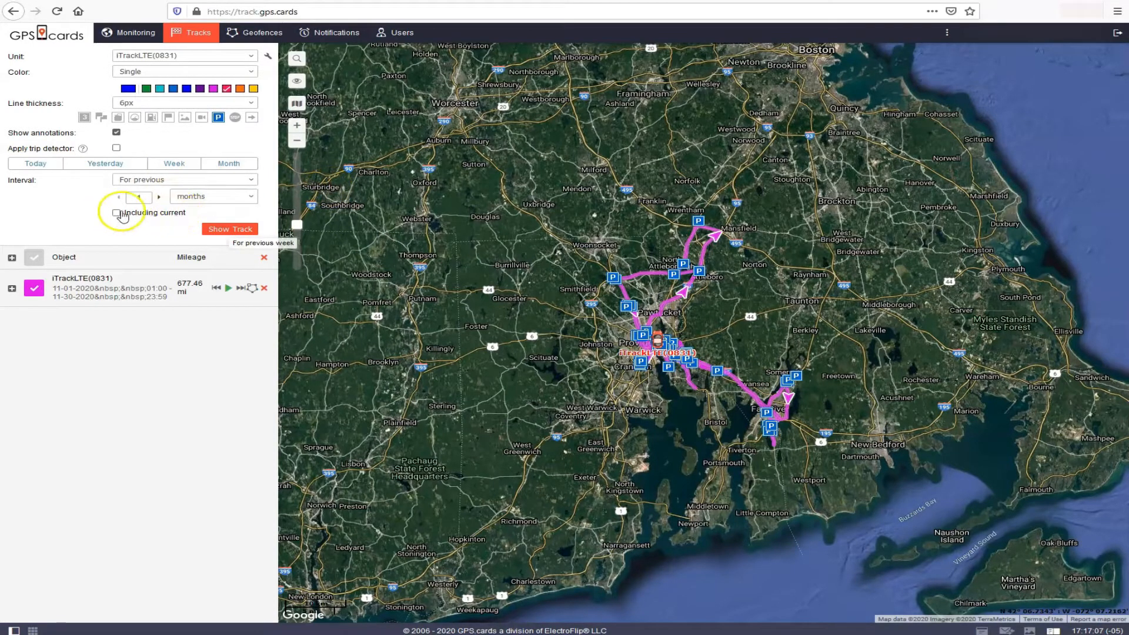
Step: Clear the previous month's track and show the unit's track for the previous 2 months, including the current one
{"action": "left_click", "coordinate": [263, 259]}
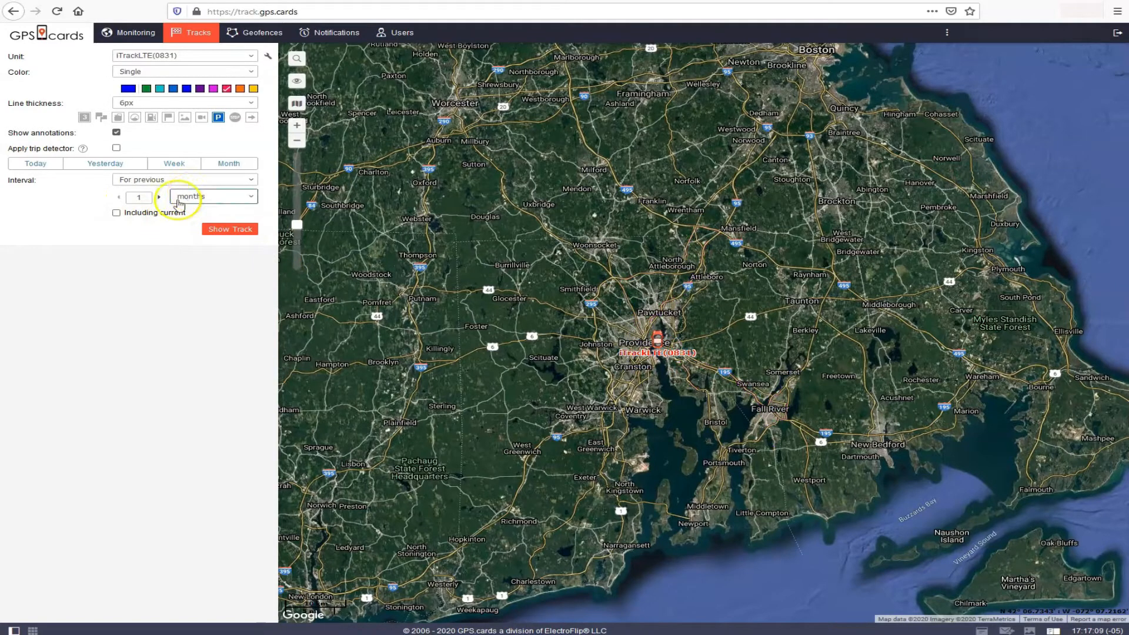
{"action": "left_click", "coordinate": [161, 212]}
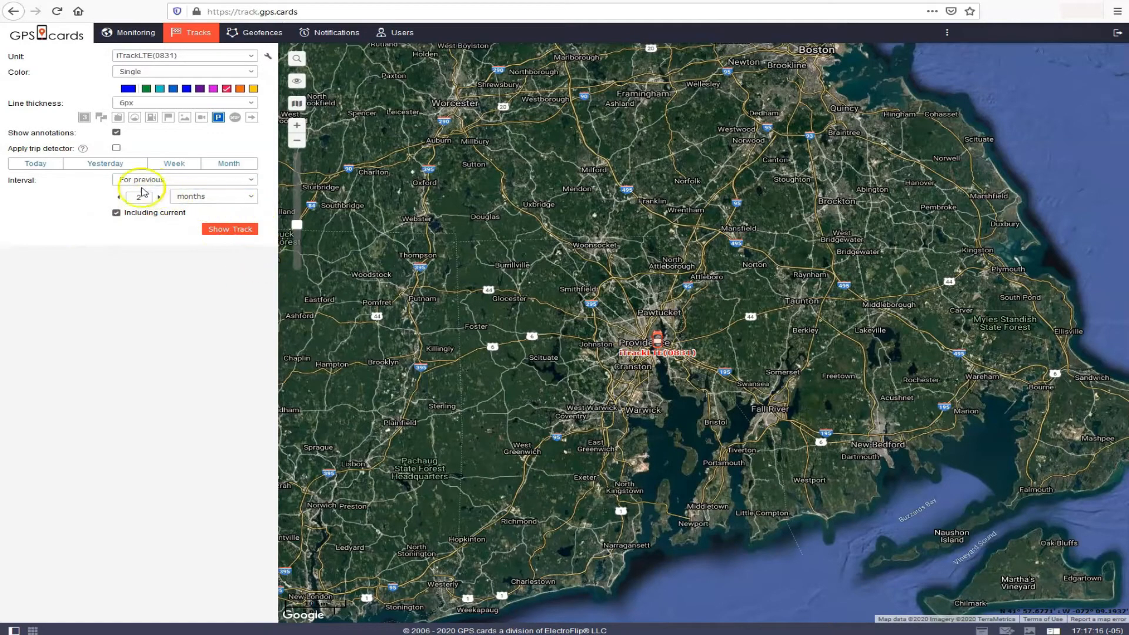
{"action": "left_click", "coordinate": [231, 229]}
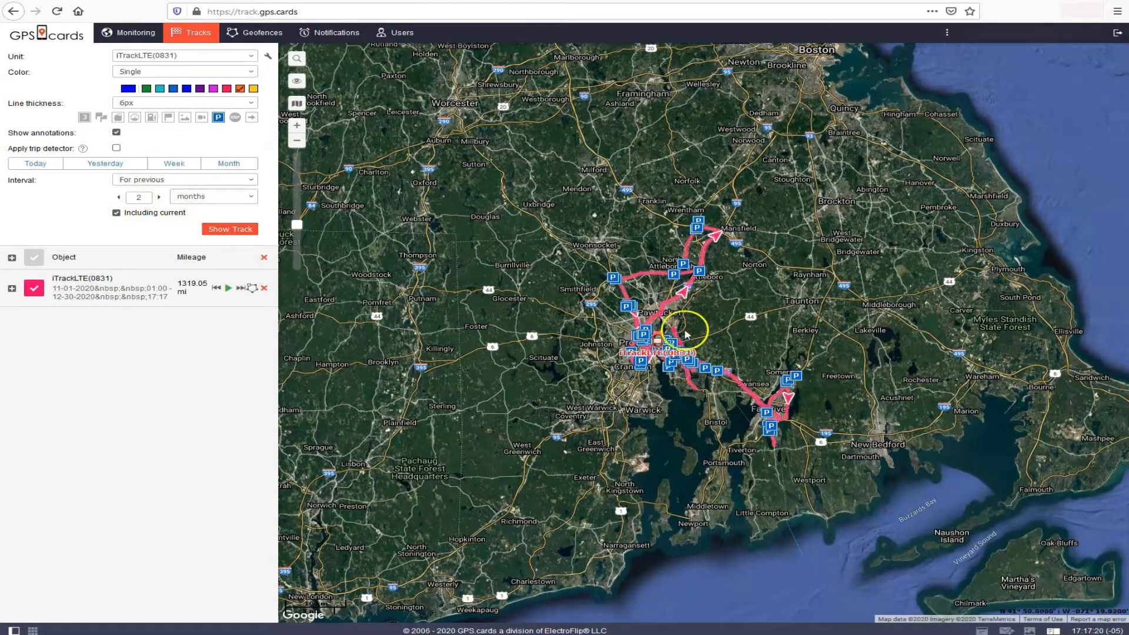
Step: Examine the two-month track and its parking markers on the map, and clear it from the track list
{"action": "left_click", "coordinate": [640, 362]}
{"action": "scroll", "coordinate": [638, 362], "scroll_direction": "up", "scroll_amount": 1}
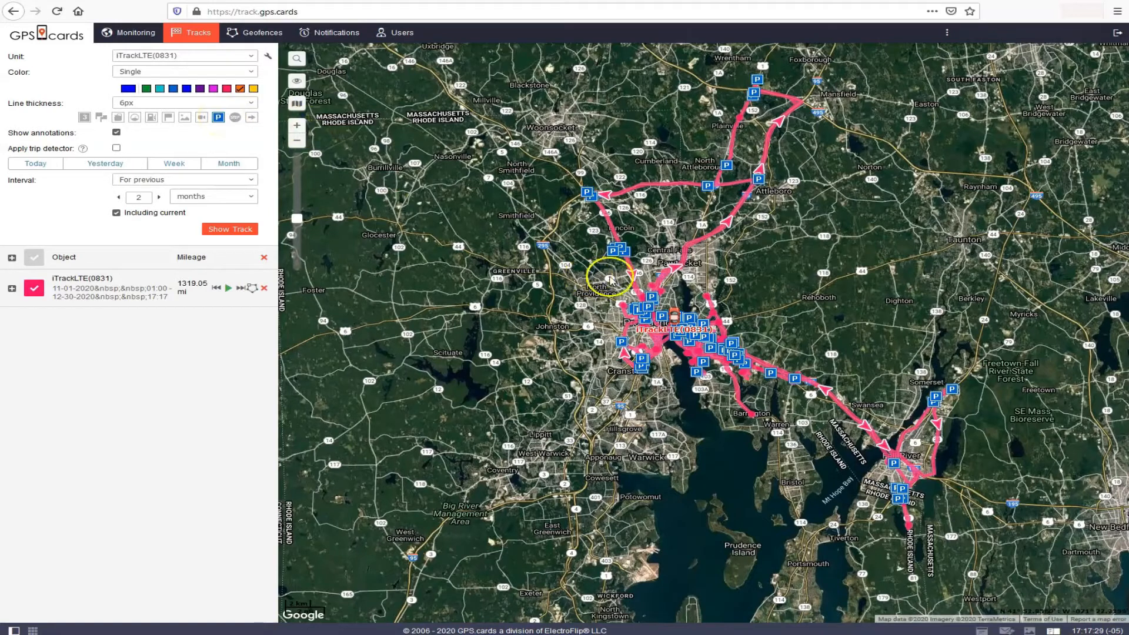
{"action": "left_click", "coordinate": [622, 250]}
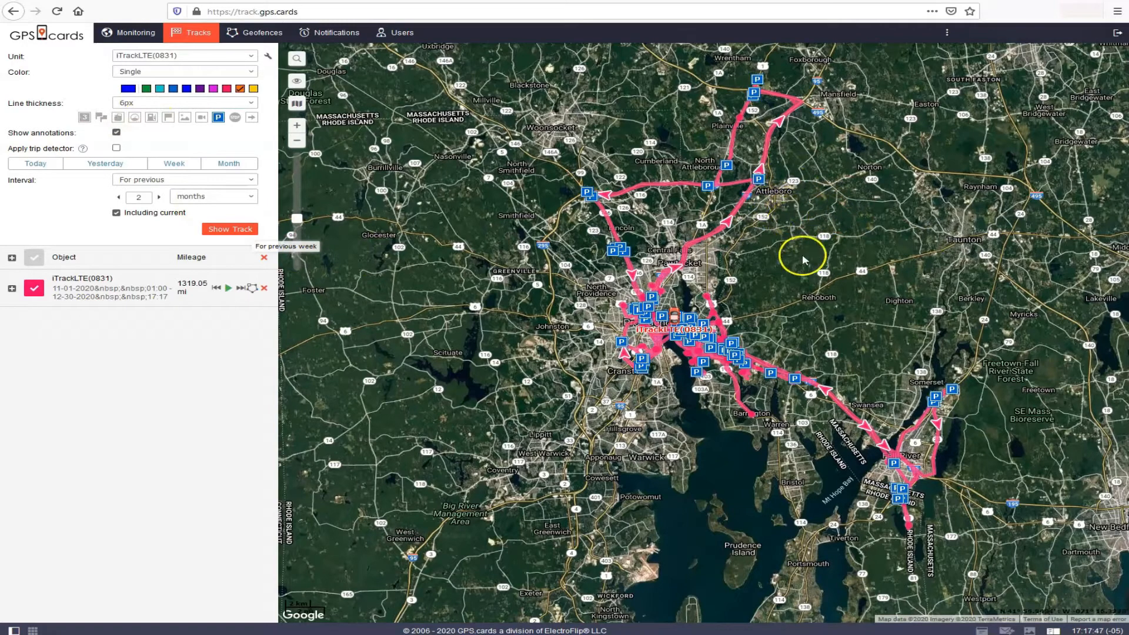
{"action": "mouse_move", "coordinate": [732, 215]}
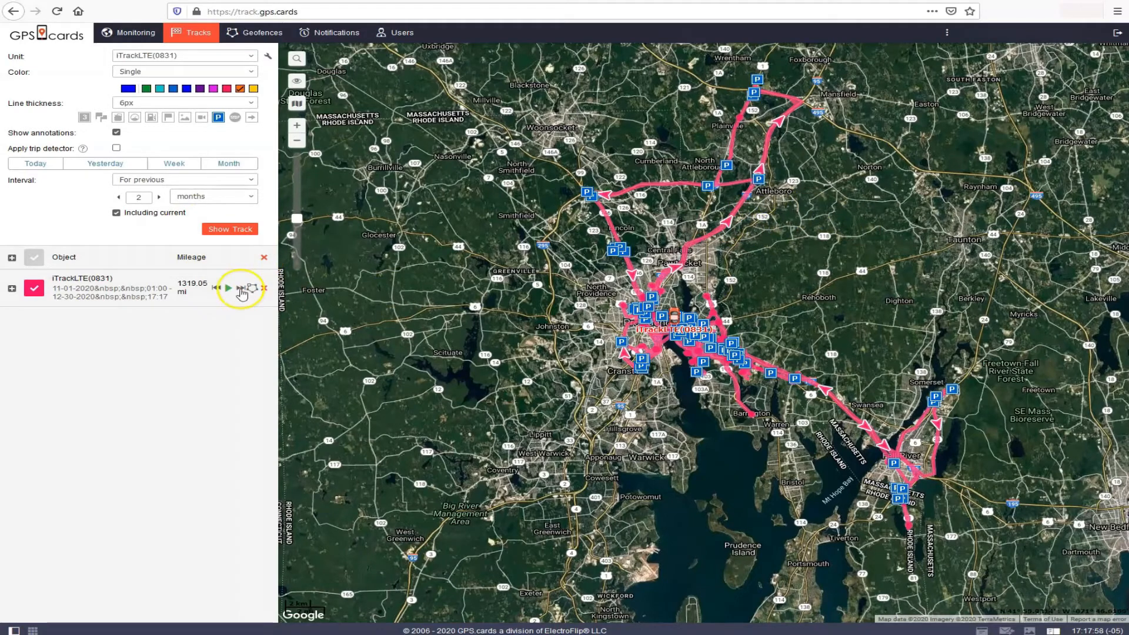
{"action": "left_click", "coordinate": [268, 258]}
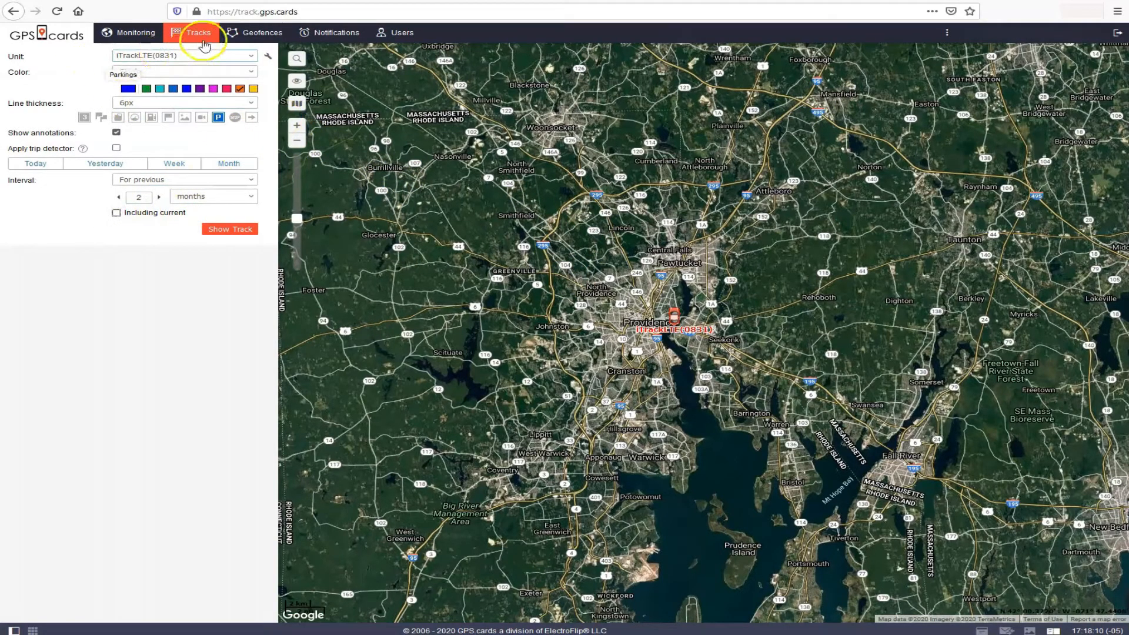
Step: Start a new geofence and place its first point on the map in Woonsocket
{"action": "left_click", "coordinate": [241, 32]}
{"action": "left_click", "coordinate": [103, 170]}
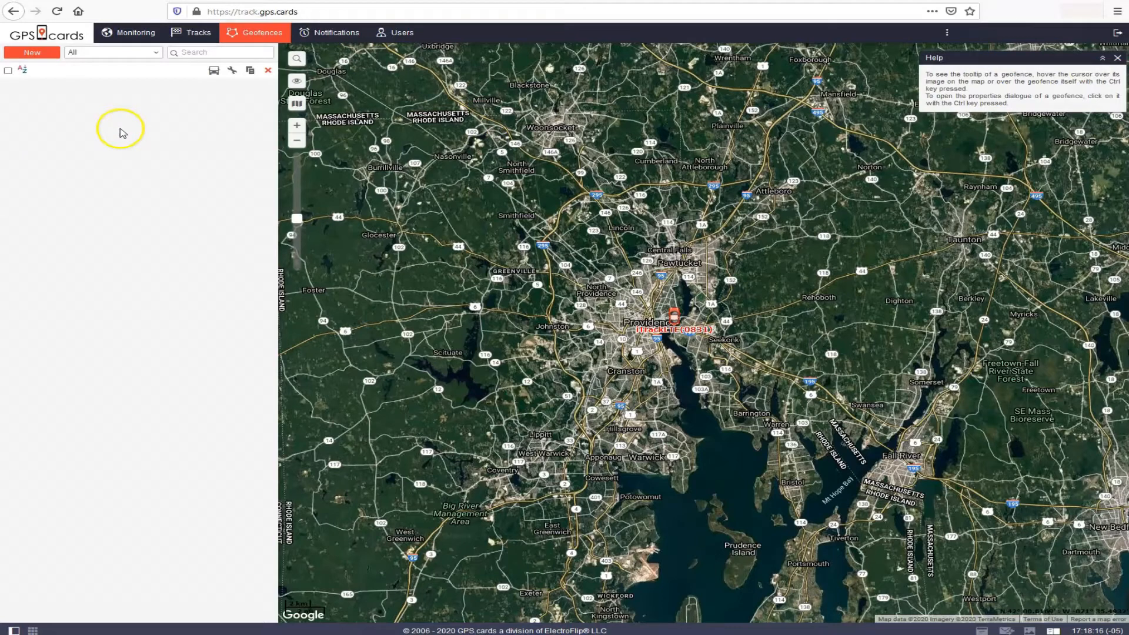
{"action": "left_click", "coordinate": [47, 55]}
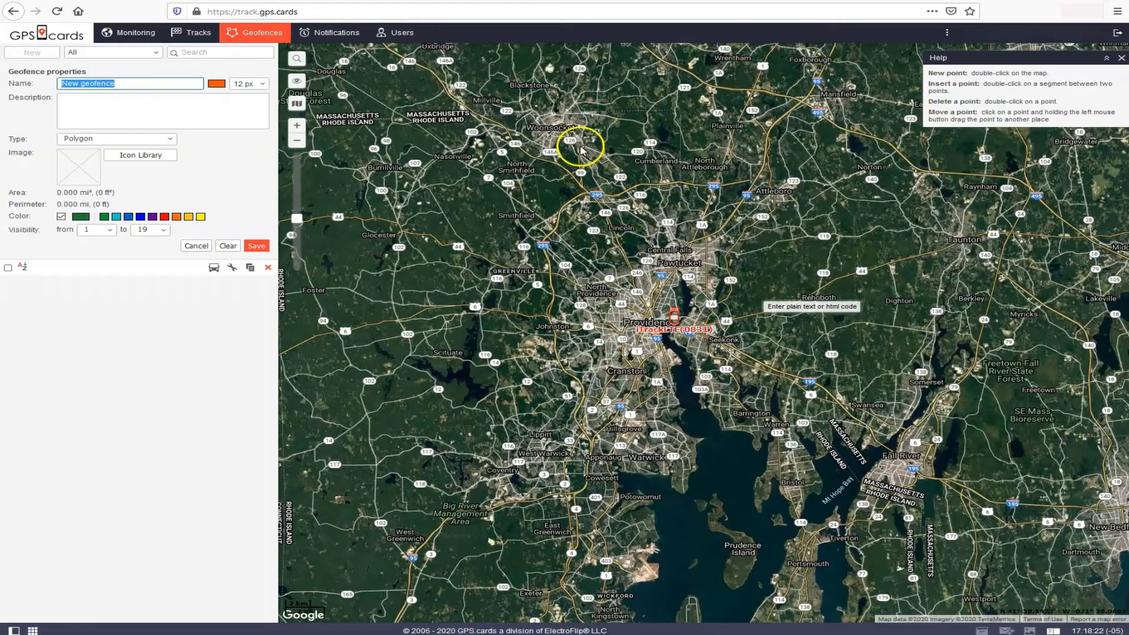
{"action": "scroll", "coordinate": [664, 227], "scroll_direction": "up", "scroll_amount": 4}
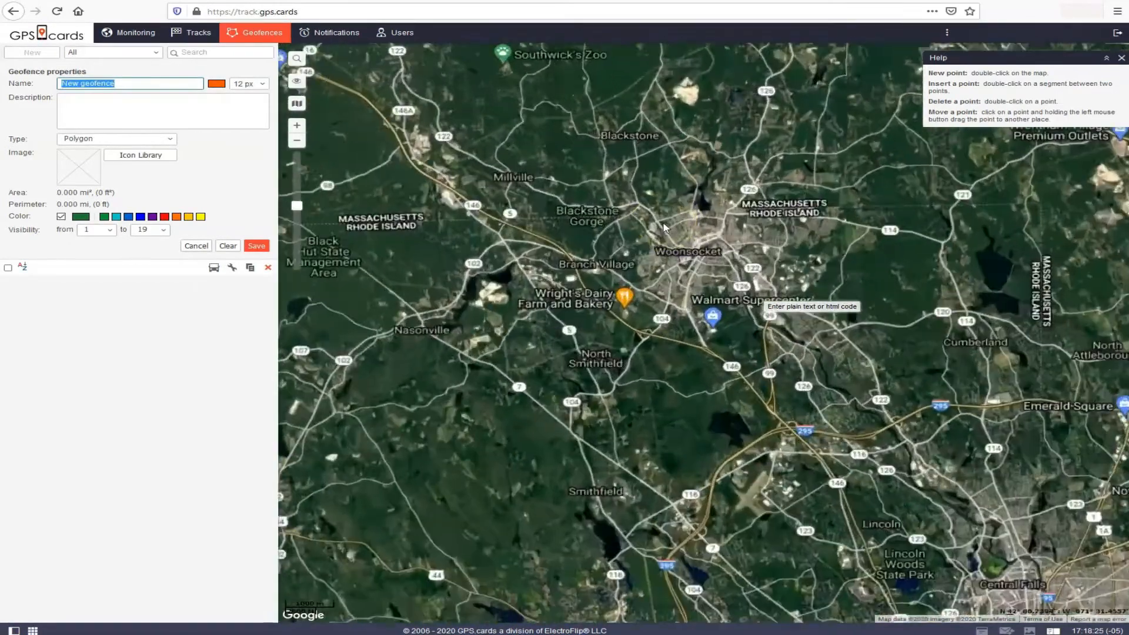
{"action": "scroll", "coordinate": [665, 226], "scroll_direction": "up", "scroll_amount": 1}
{"action": "double_click", "coordinate": [656, 248]}
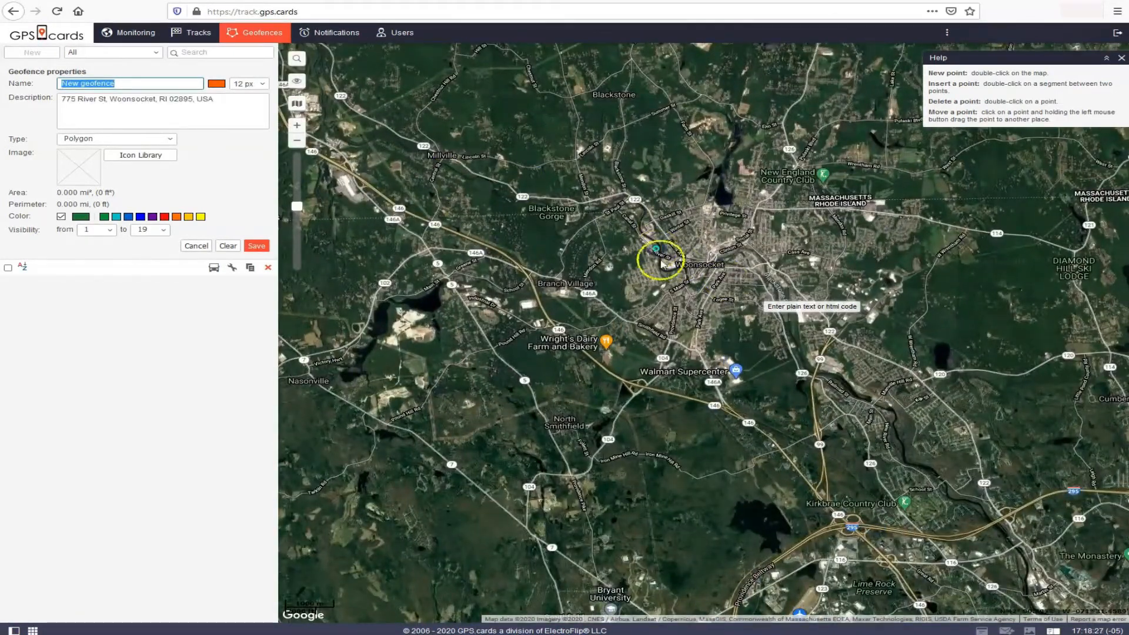
Step: Change the new geofence's type to Circle and set its radius to 500 ft
{"action": "scroll", "coordinate": [659, 262], "scroll_direction": "up", "scroll_amount": 3}
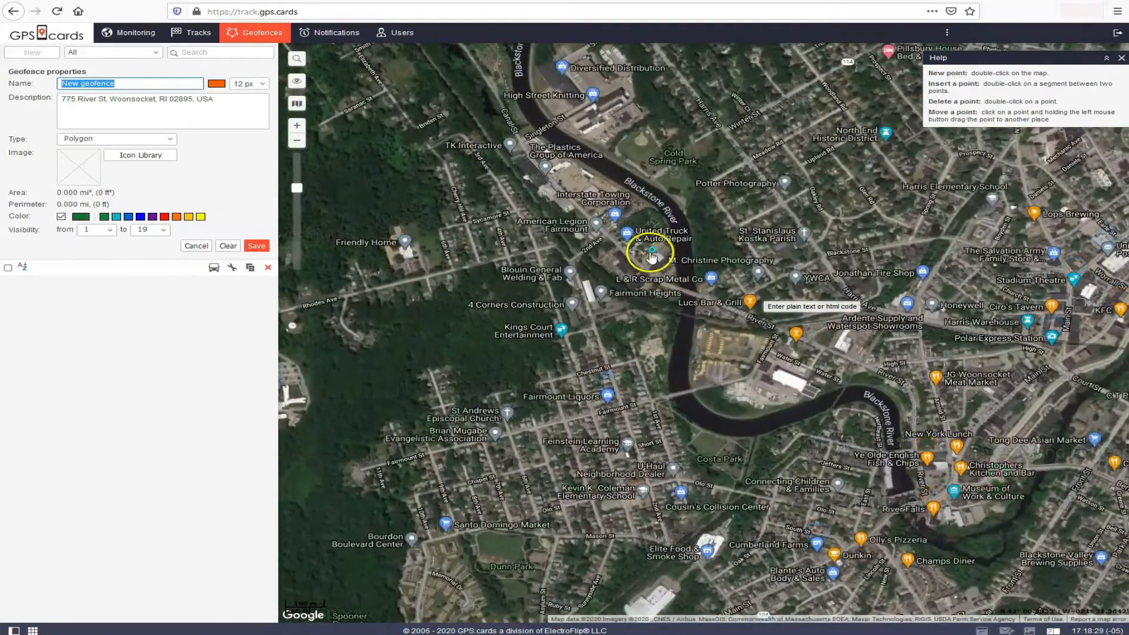
{"action": "left_click", "coordinate": [105, 138]}
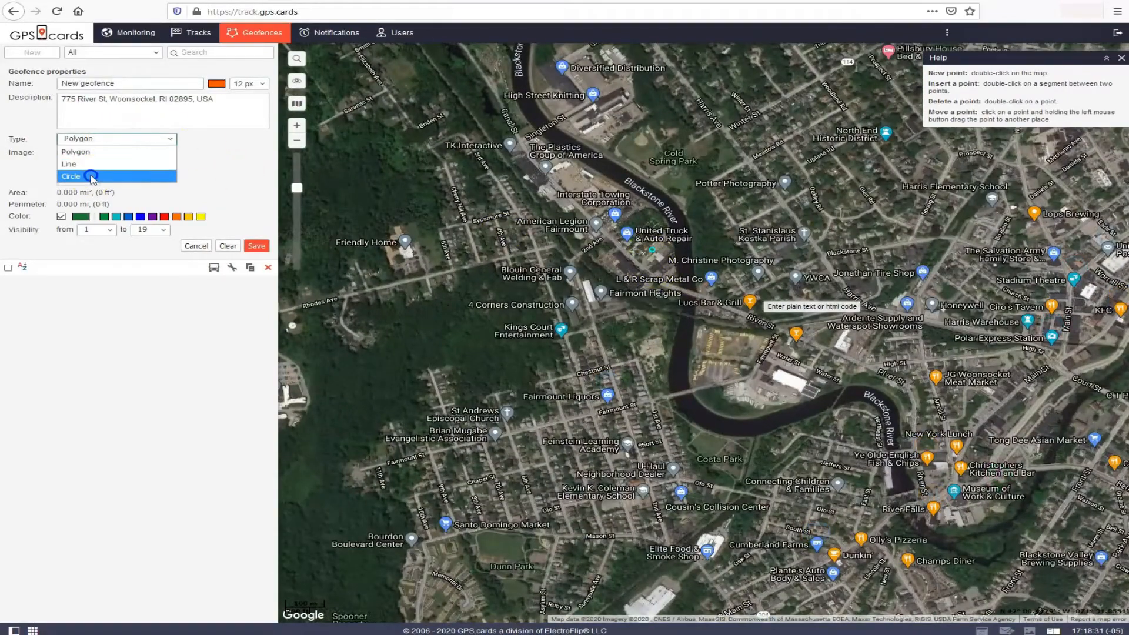
{"action": "left_click", "coordinate": [92, 177]}
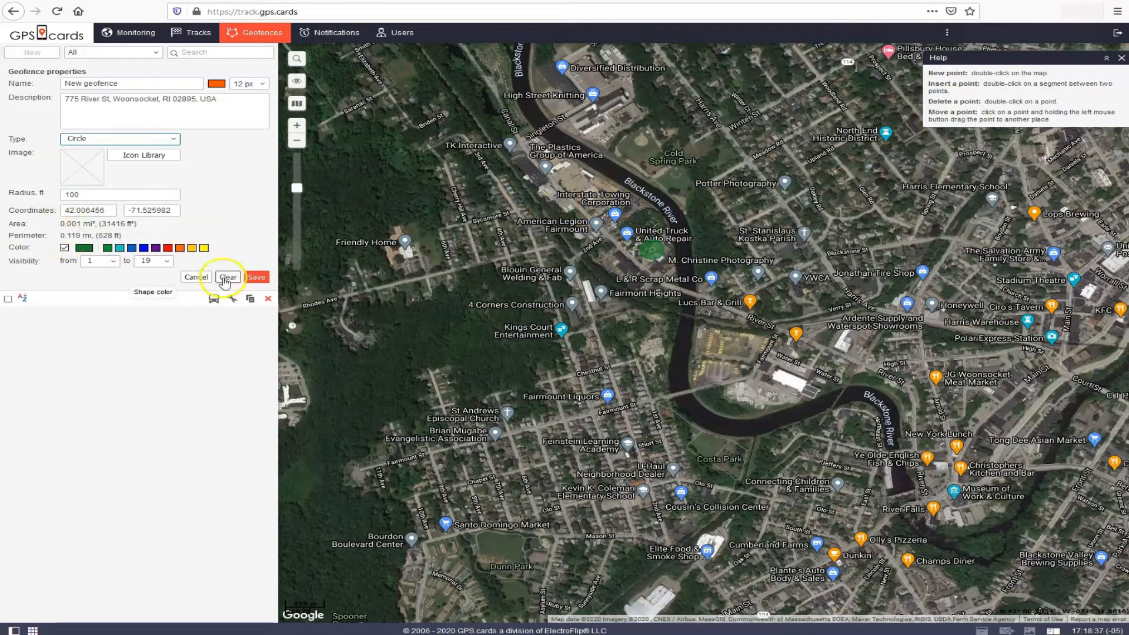
{"action": "double_click", "coordinate": [79, 195]}
{"action": "type", "text": "500"}
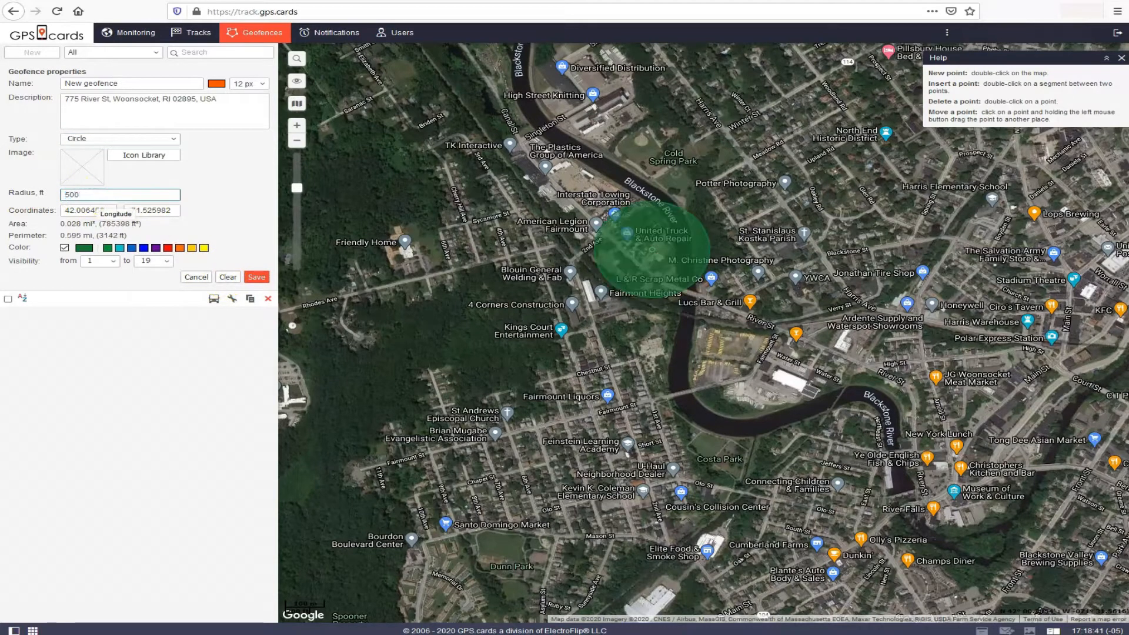
Step: Set the geofence's radius to 1000 ft and save it under the name "1. Geofence Test"
{"action": "type", "text": " b"}
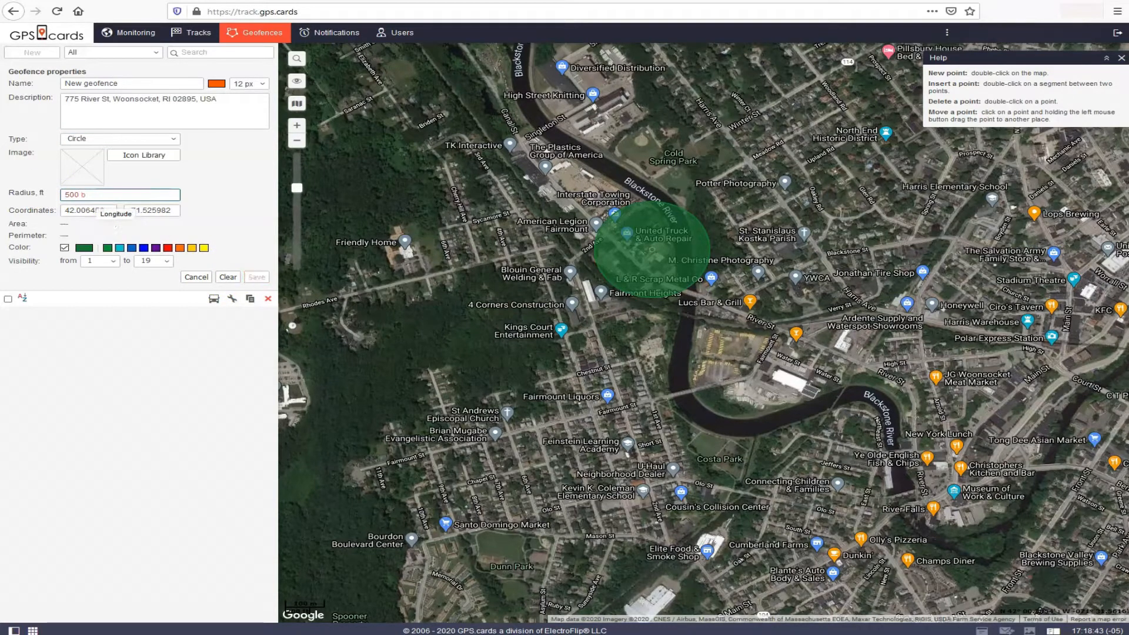
{"action": "key", "text": "BackSpace"}
{"action": "key", "text": "BackSpace"}
{"action": "type", "text": "000"}
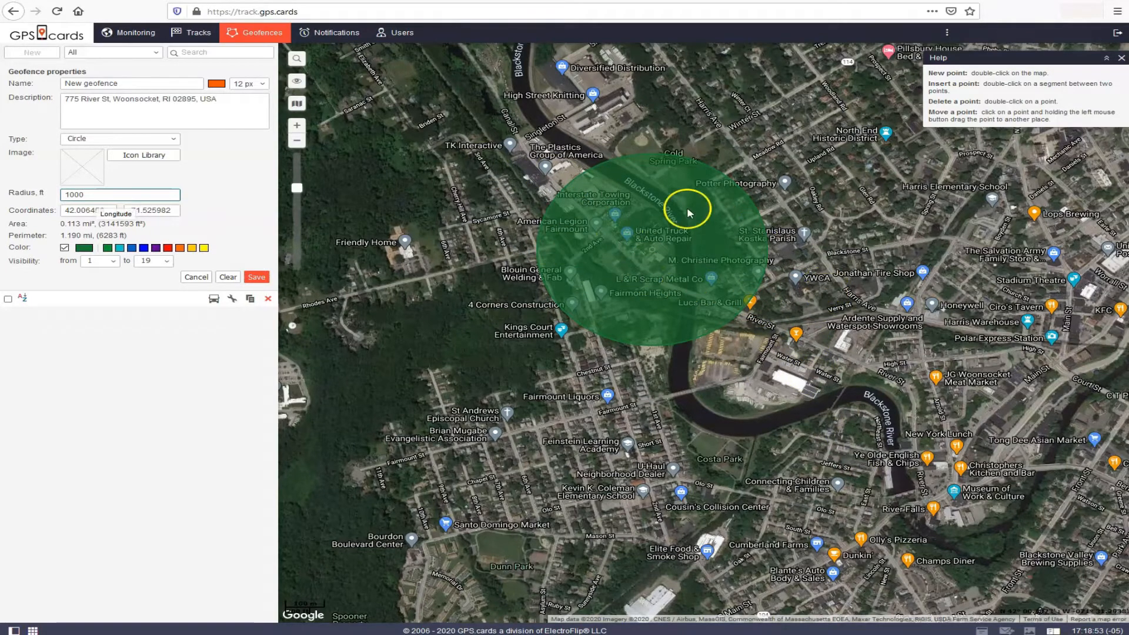
{"action": "left_click", "coordinate": [118, 83]}
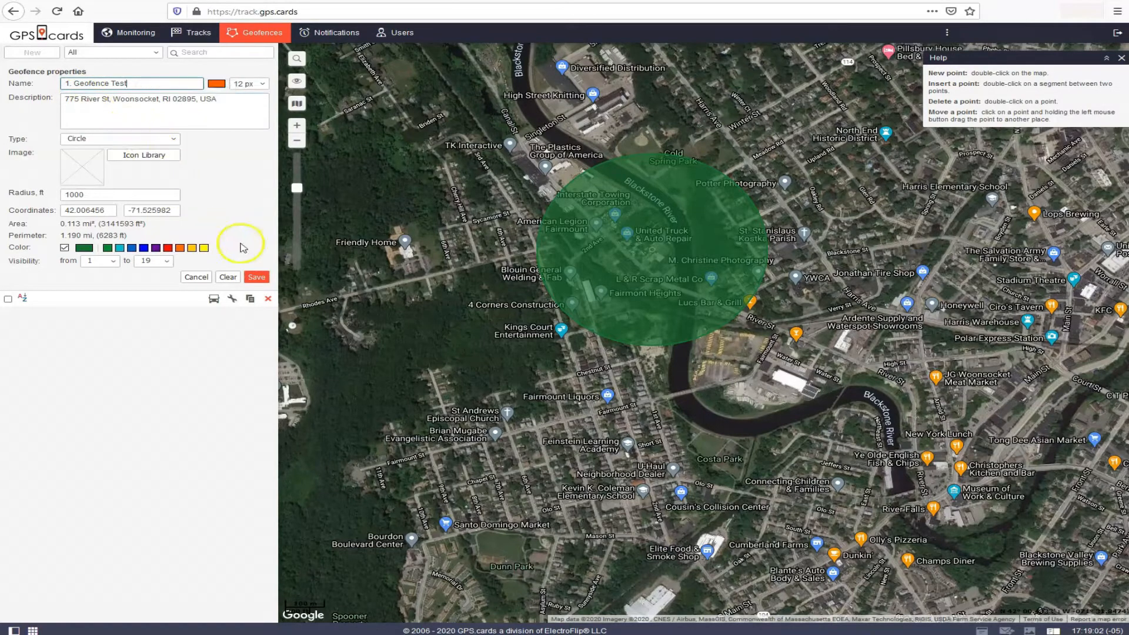
{"action": "left_click", "coordinate": [257, 278]}
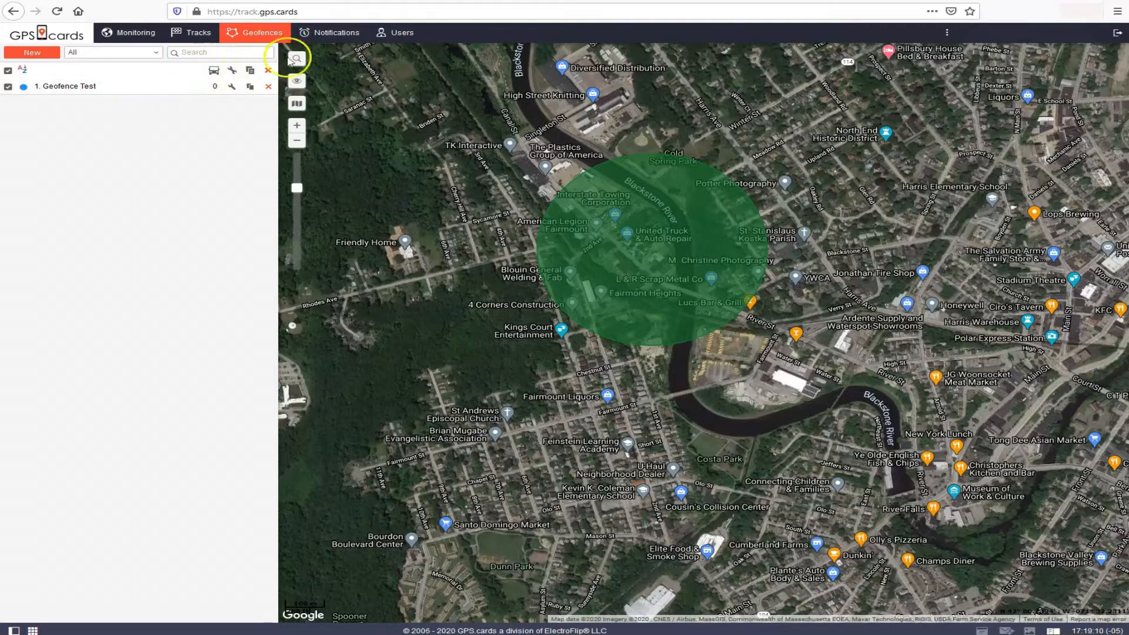
Step: Start a new notification for the iTrackLTE(0831) unit with Geofence as its trigger type
{"action": "left_click", "coordinate": [334, 35]}
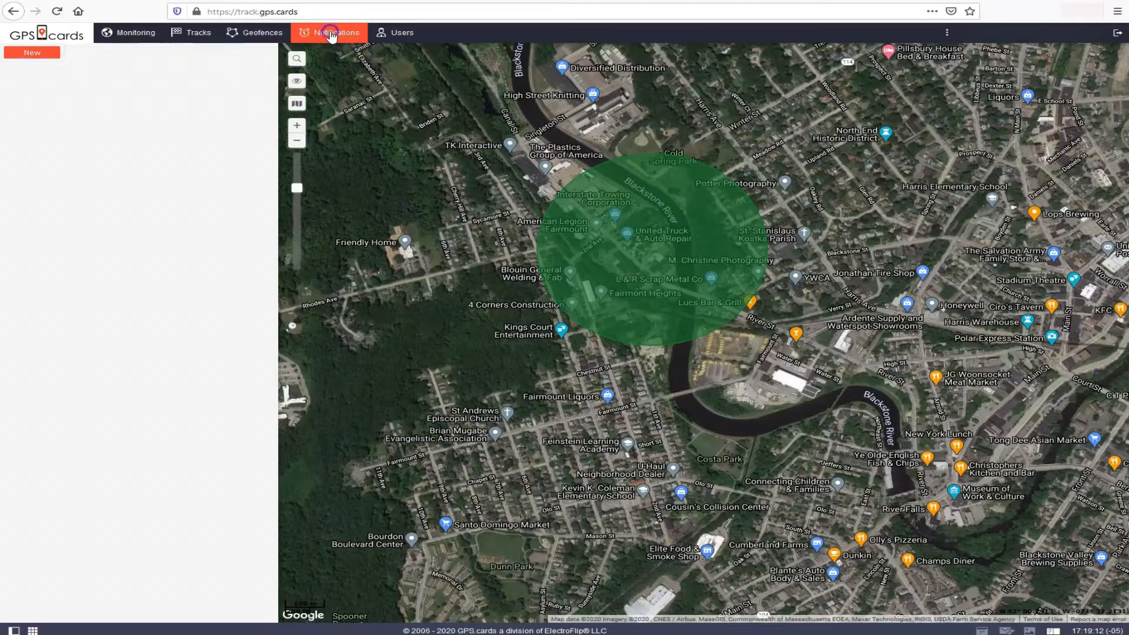
{"action": "left_click", "coordinate": [48, 53]}
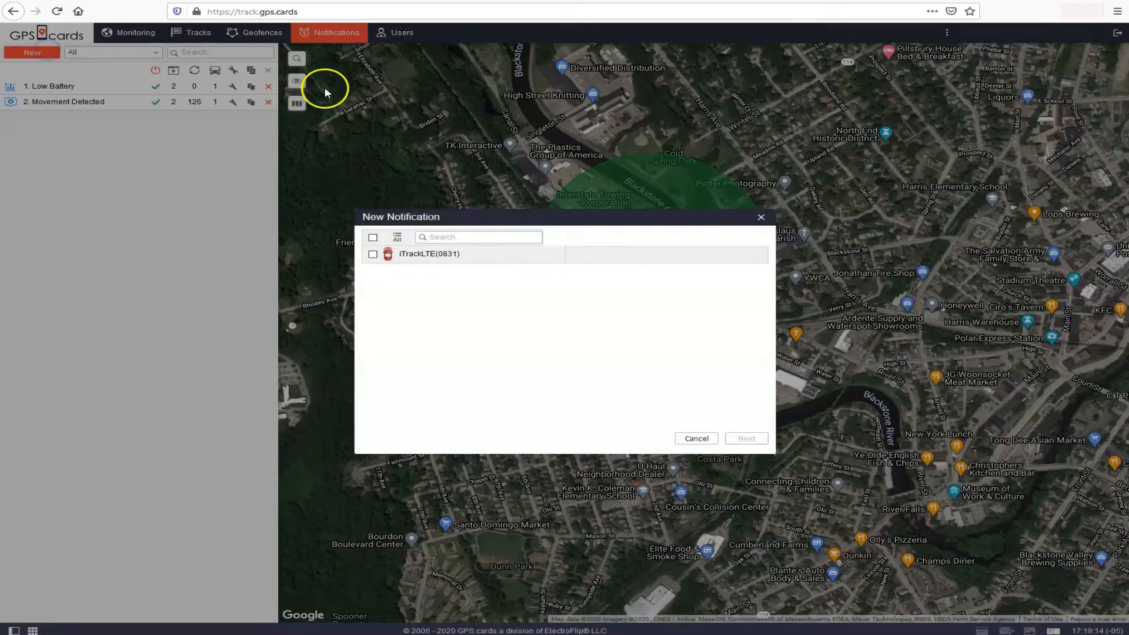
{"action": "left_click", "coordinate": [423, 256]}
{"action": "left_click", "coordinate": [729, 440]}
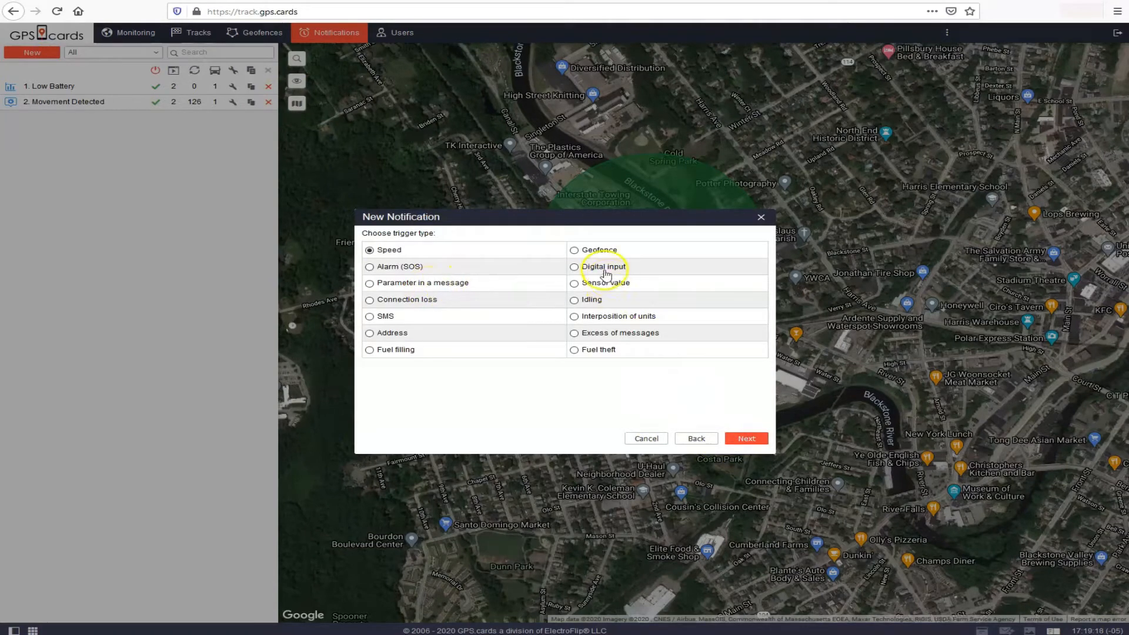
{"action": "left_click", "coordinate": [757, 442]}
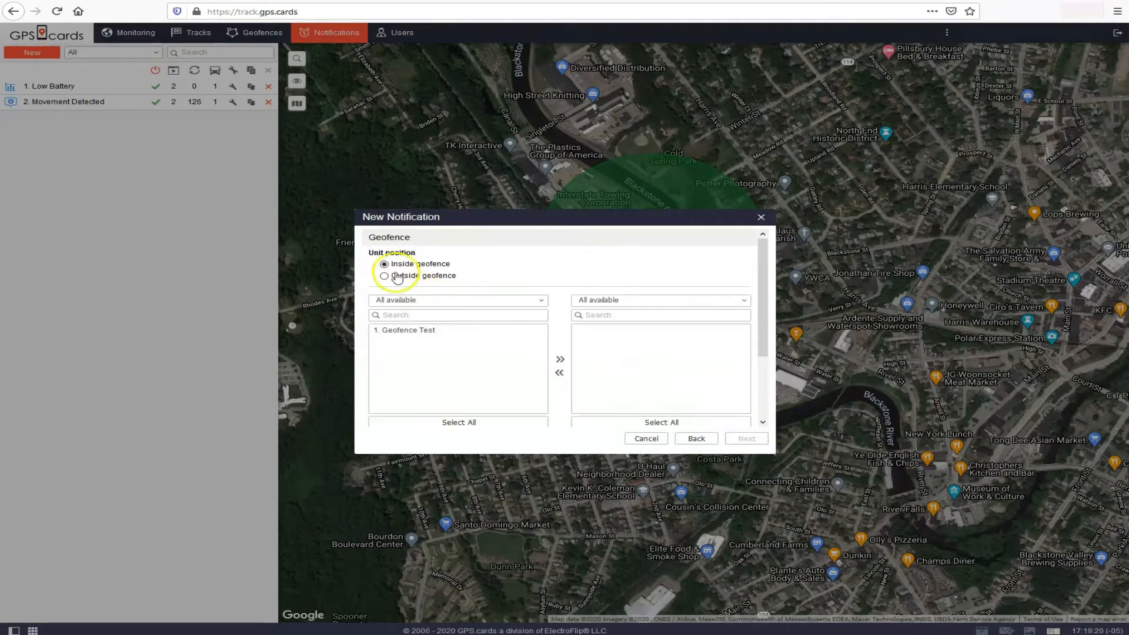
Step: Trigger the notification inside the "1. Geofence Test" geofence and have it displayed online in a popup window
{"action": "double_click", "coordinate": [410, 330]}
{"action": "left_click", "coordinate": [743, 440]}
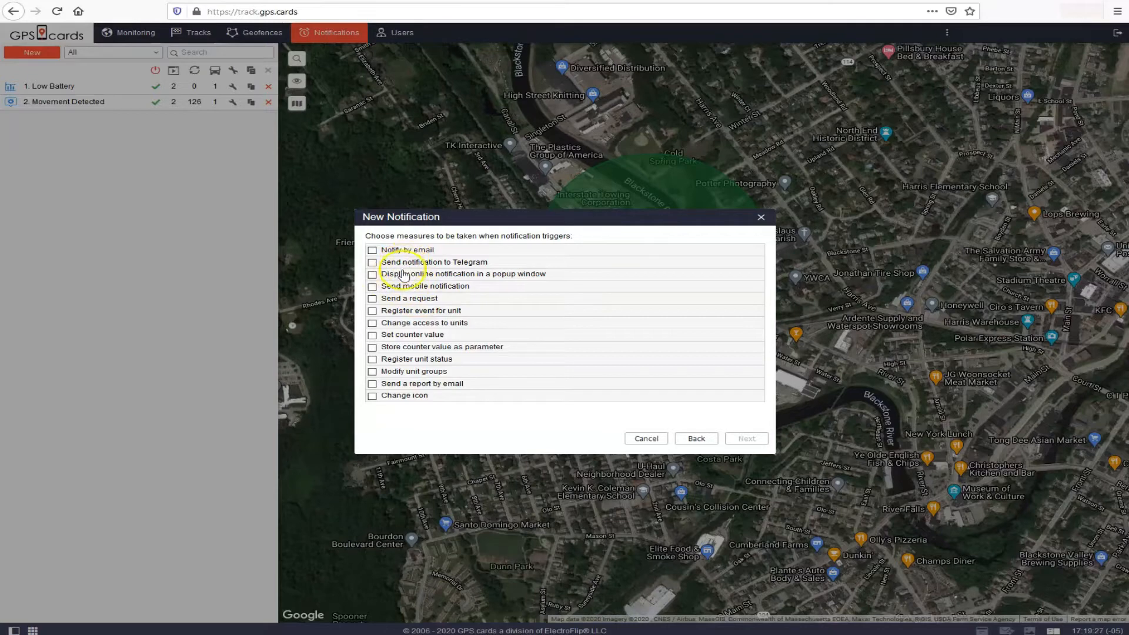
{"action": "left_click", "coordinate": [402, 275]}
{"action": "left_click", "coordinate": [758, 439]}
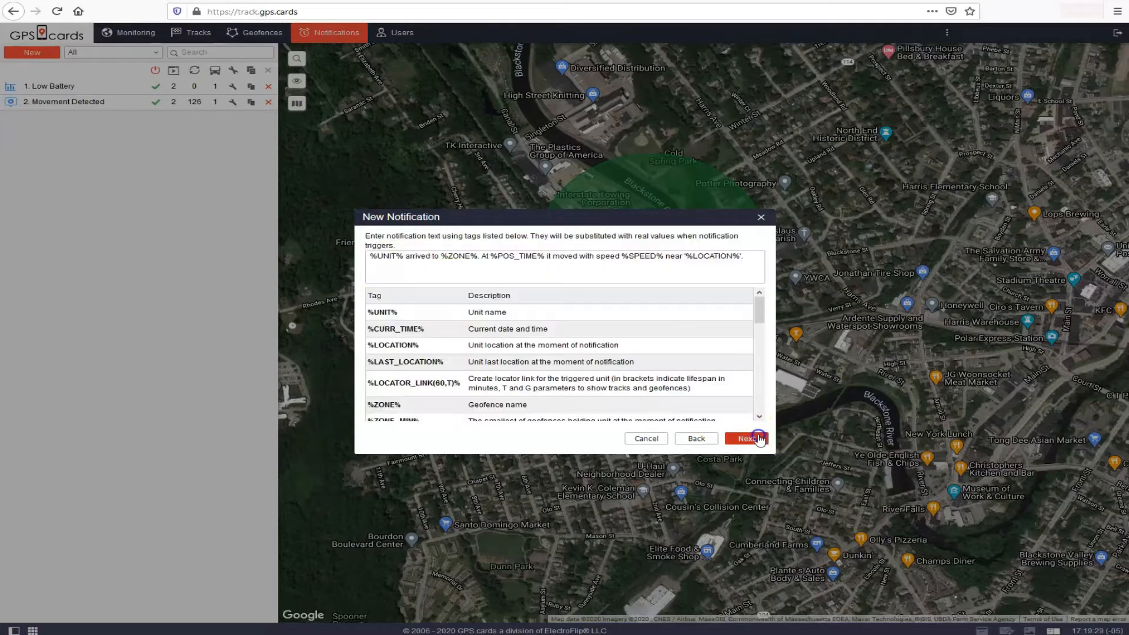
Step: Review the tags in the default arrival text, keep it, and save the notification as "1. GeoFence Entered"
{"action": "left_click", "coordinate": [413, 257]}
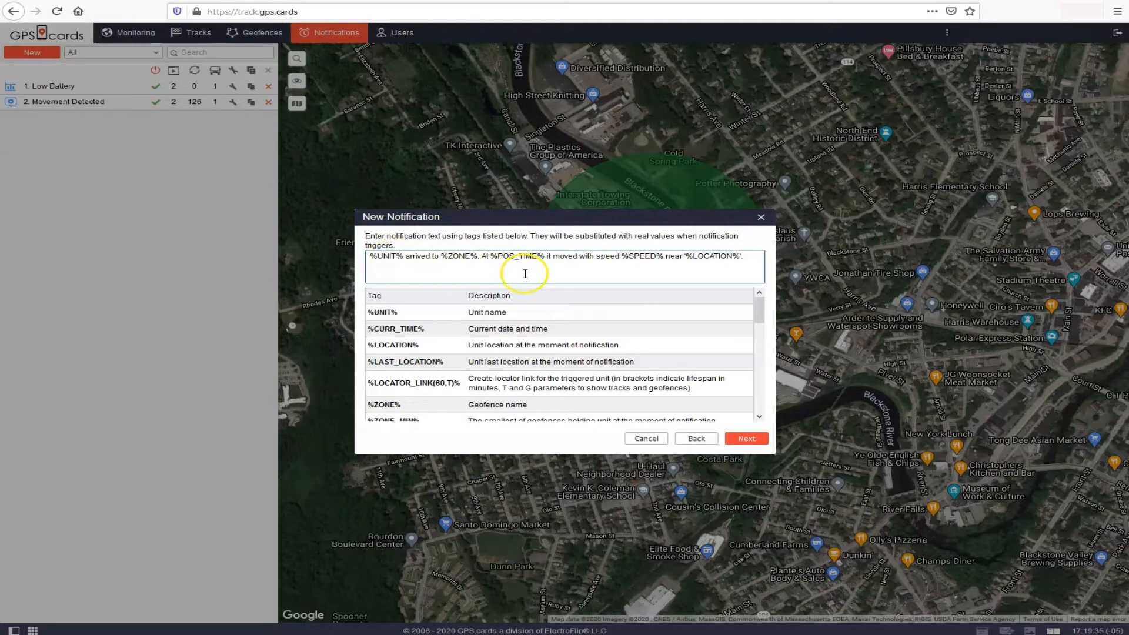
{"action": "left_click", "coordinate": [439, 262]}
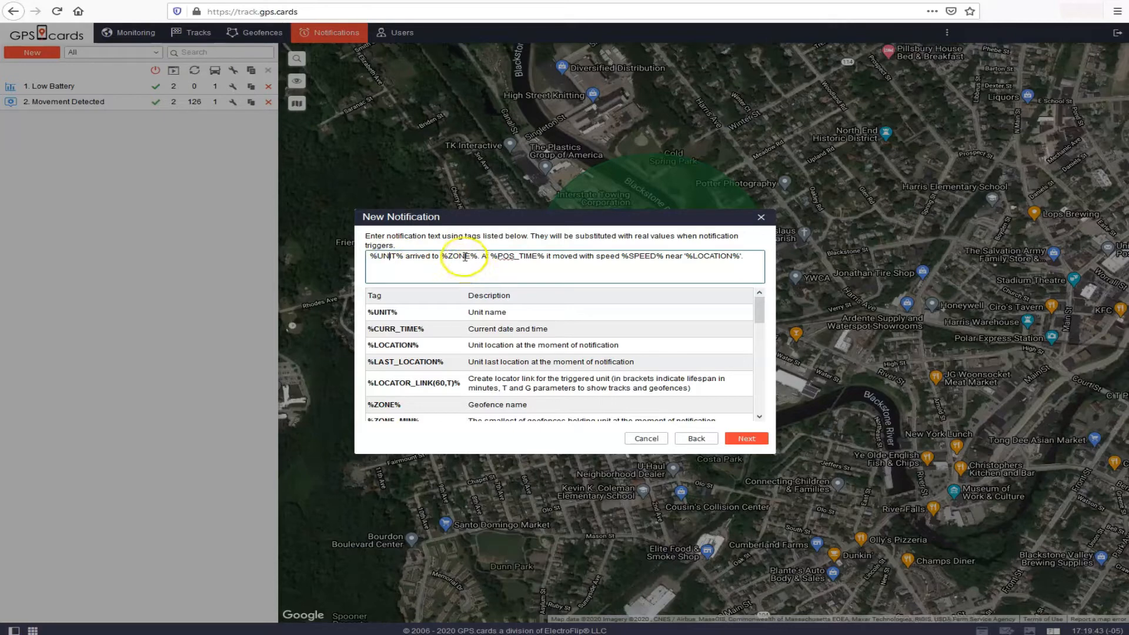
{"action": "left_click", "coordinate": [543, 257]}
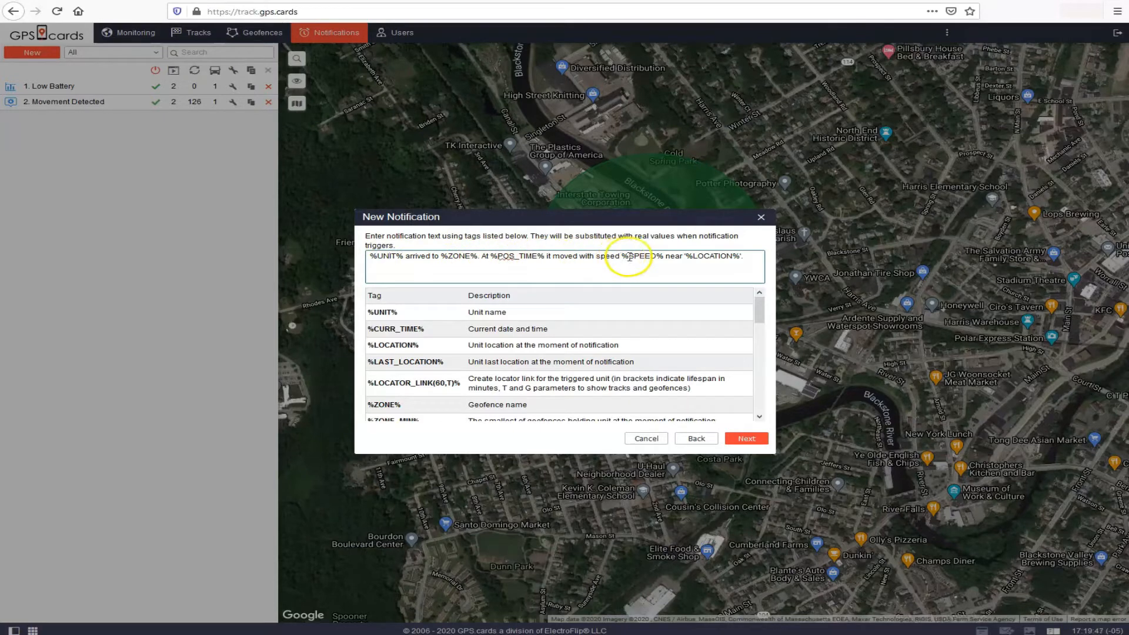
{"action": "left_click", "coordinate": [761, 437]}
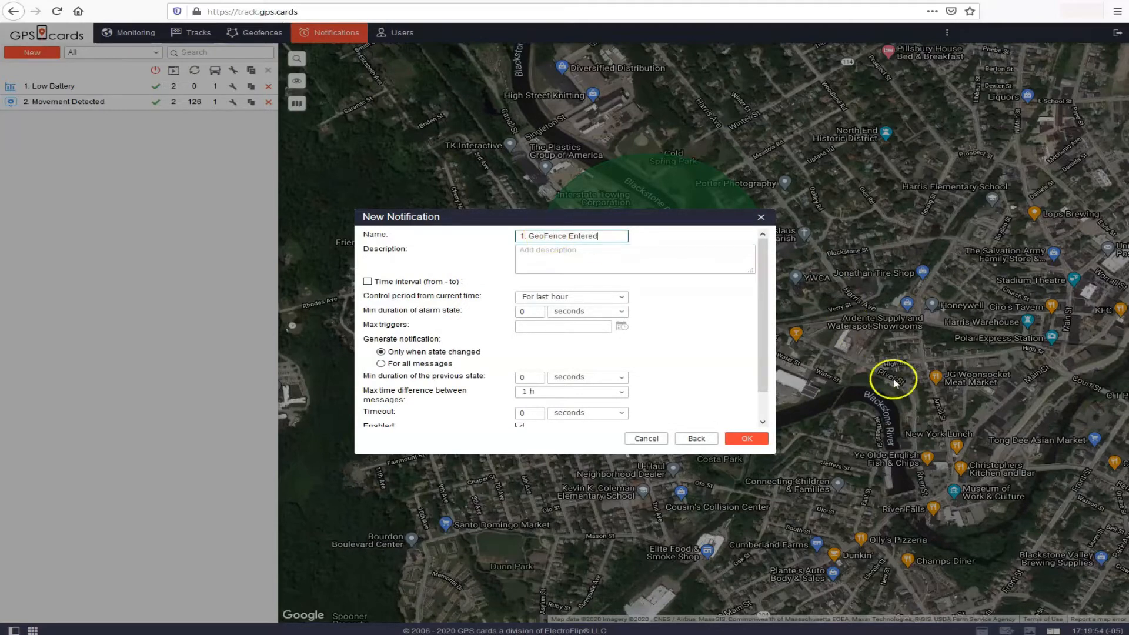
{"action": "left_click", "coordinate": [747, 439]}
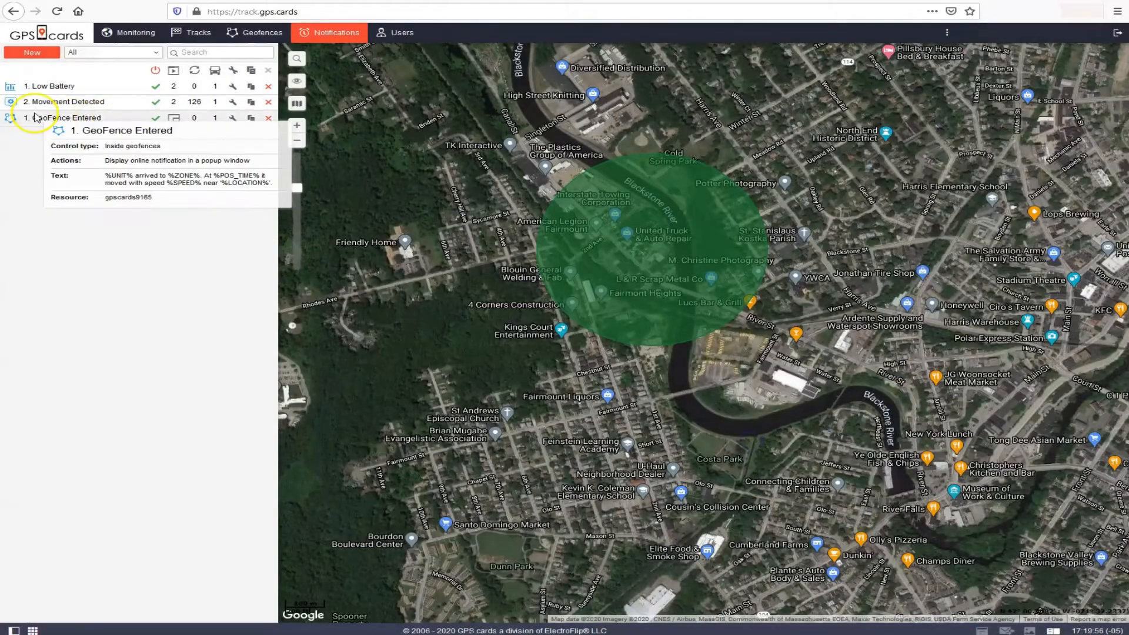
Step: Start a second notification for the iTrackLTE(0831) unit, again with the Geofence trigger type
{"action": "left_click", "coordinate": [28, 52]}
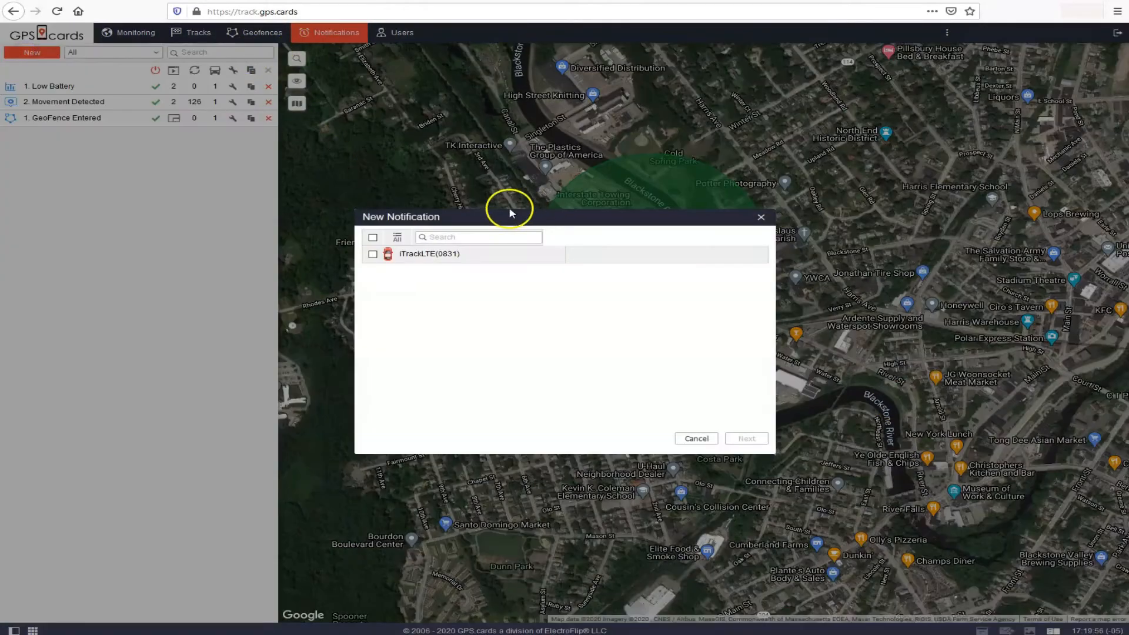
{"action": "left_click", "coordinate": [436, 259]}
{"action": "left_click", "coordinate": [763, 445]}
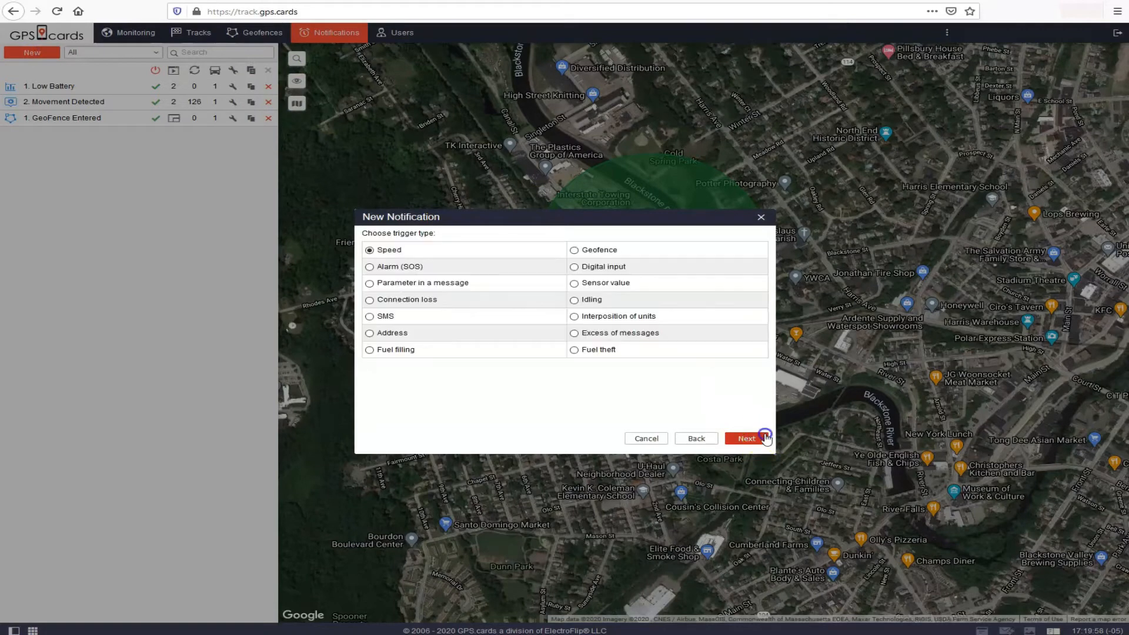
{"action": "left_click", "coordinate": [585, 250]}
{"action": "left_click", "coordinate": [746, 439]}
Step: Trigger the second notification outside the "1. Geofence Test" geofence and have it displayed online in a popup window
{"action": "left_click", "coordinate": [444, 281]}
{"action": "double_click", "coordinate": [423, 329]}
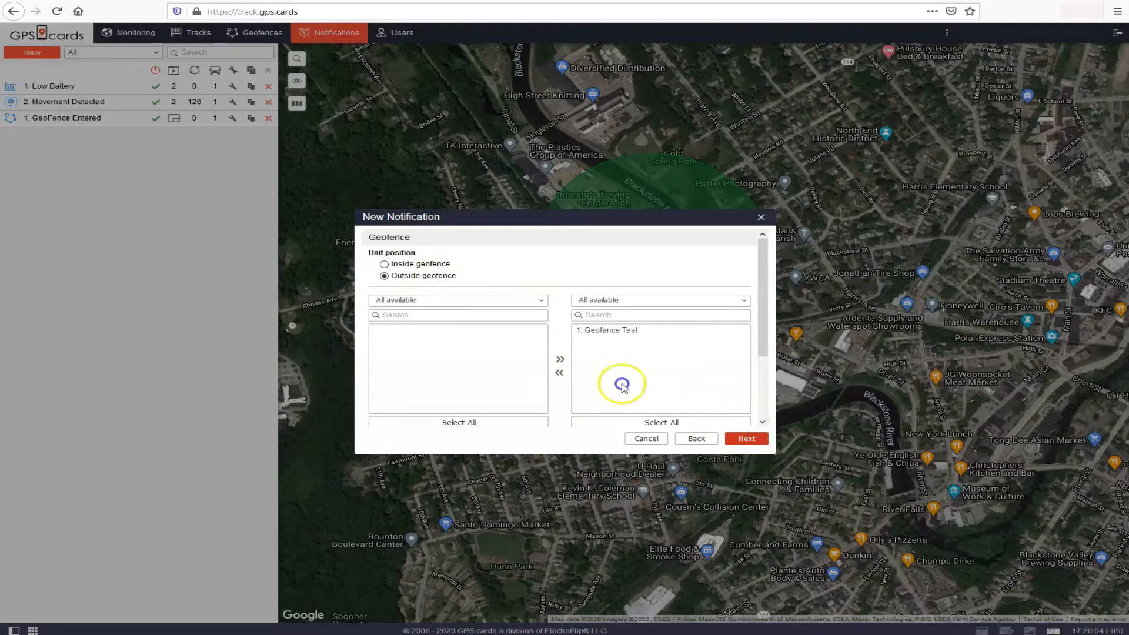
{"action": "left_click", "coordinate": [744, 438]}
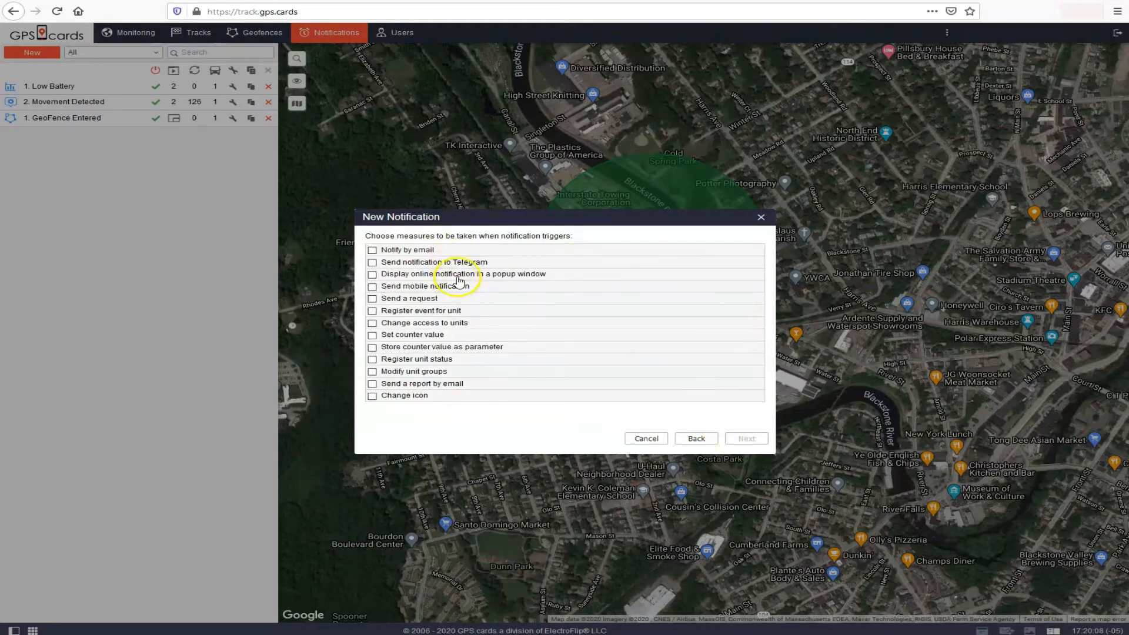
{"action": "left_click", "coordinate": [458, 276]}
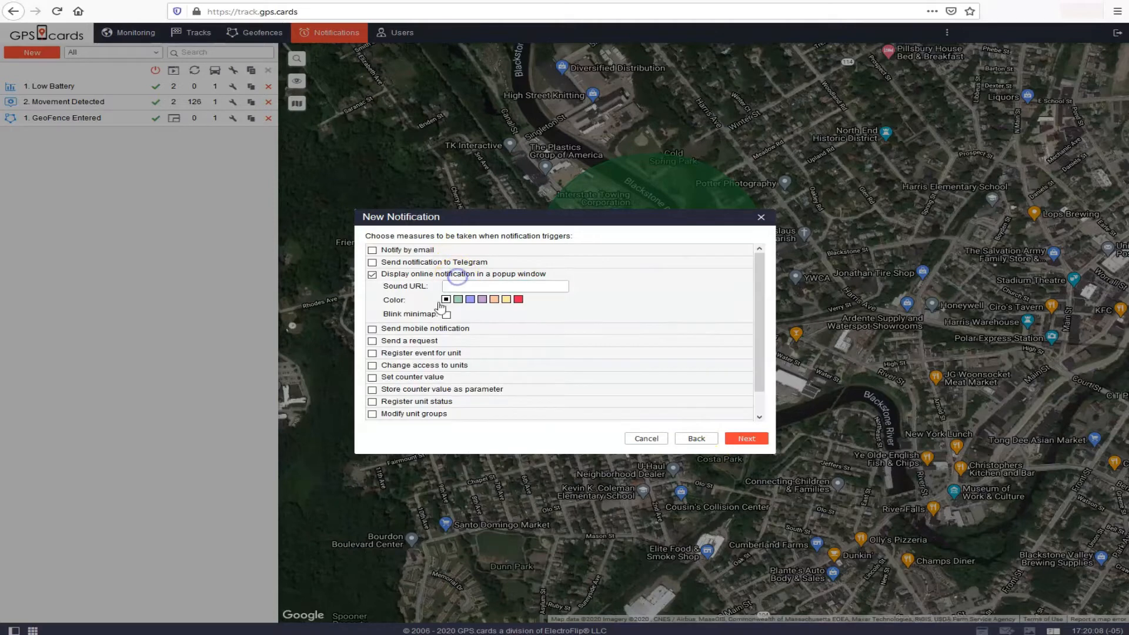
Step: Look over the email and mobile notification options for the geofence exit alert, then leave both turned off
{"action": "left_click", "coordinate": [373, 251]}
{"action": "left_click", "coordinate": [373, 251]}
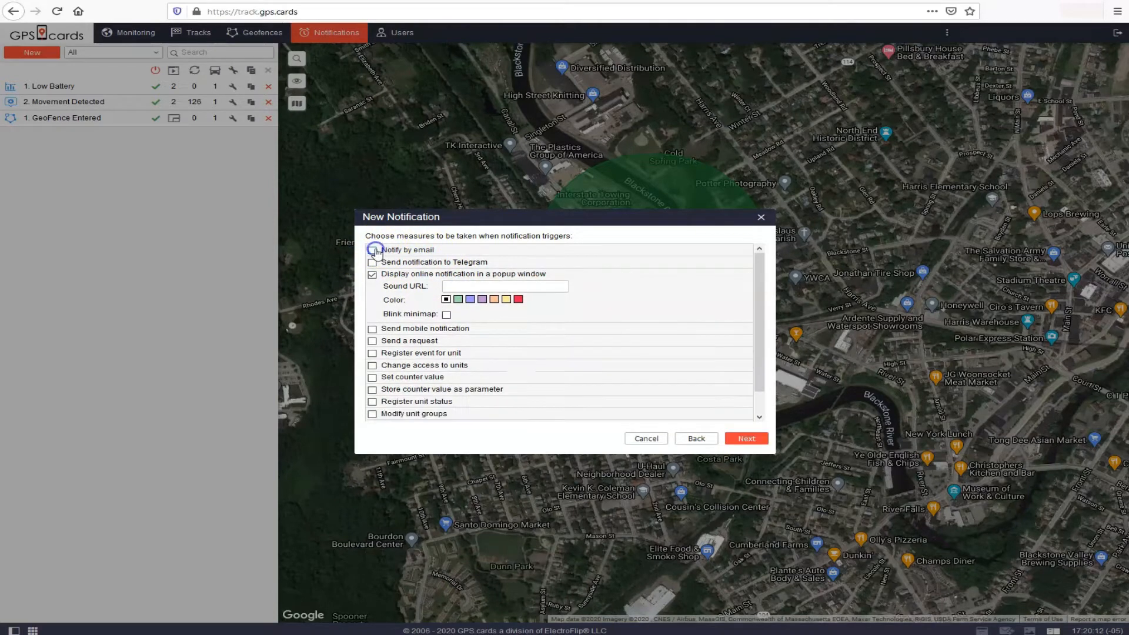
{"action": "left_click", "coordinate": [373, 327]}
{"action": "left_click", "coordinate": [391, 329]}
{"action": "left_click", "coordinate": [372, 328]}
{"action": "left_click", "coordinate": [463, 370]}
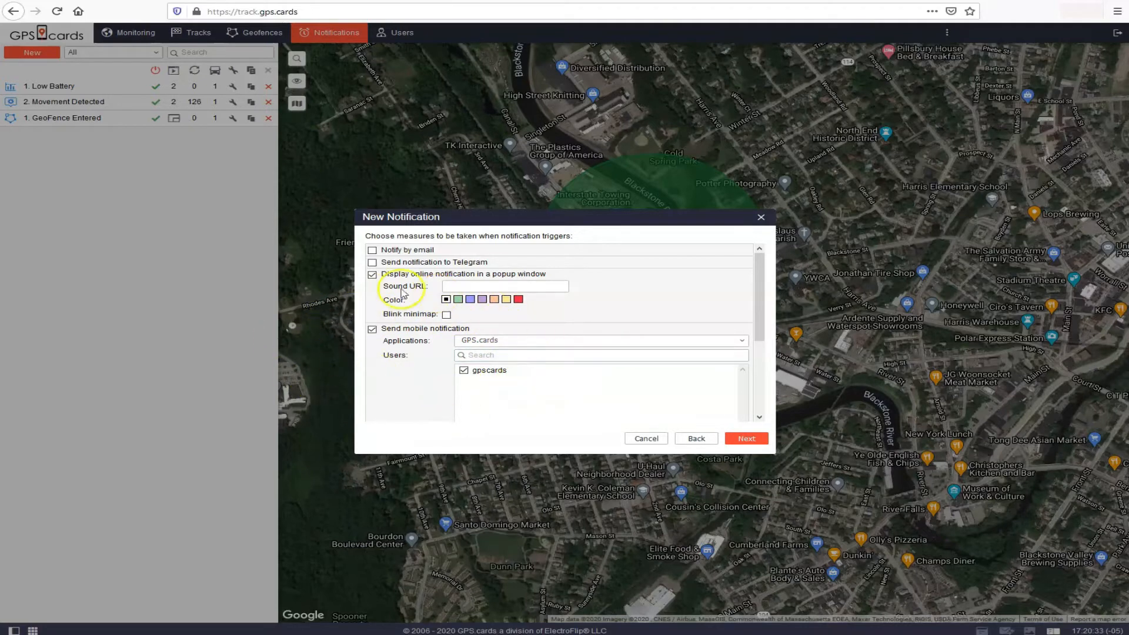
{"action": "left_click", "coordinate": [539, 356]}
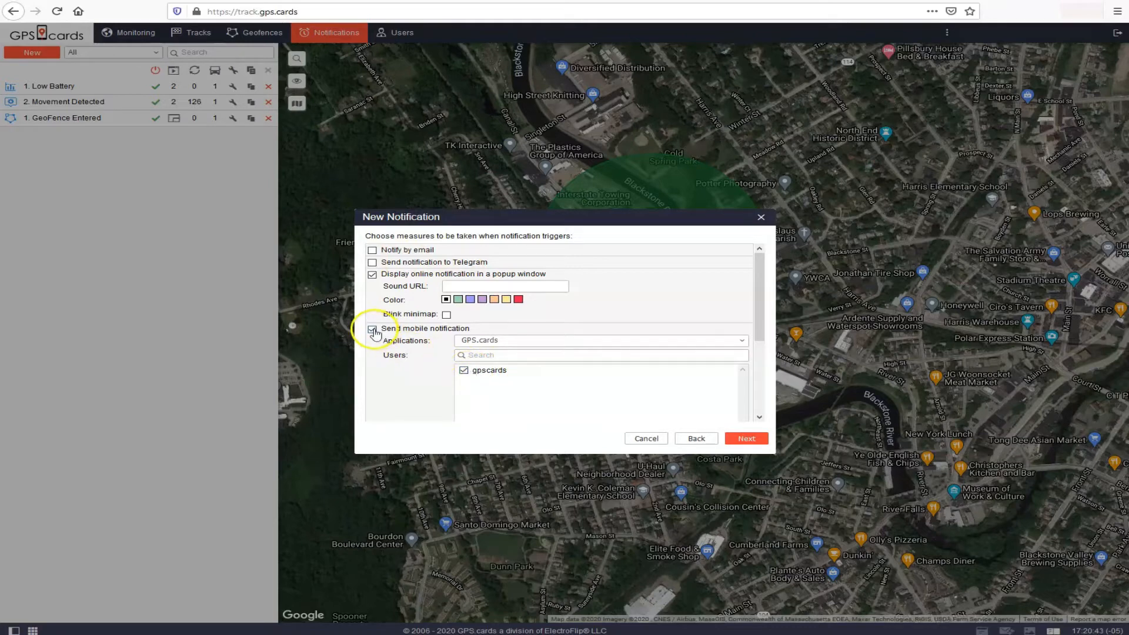
{"action": "left_click", "coordinate": [463, 370]}
{"action": "left_click", "coordinate": [372, 328]}
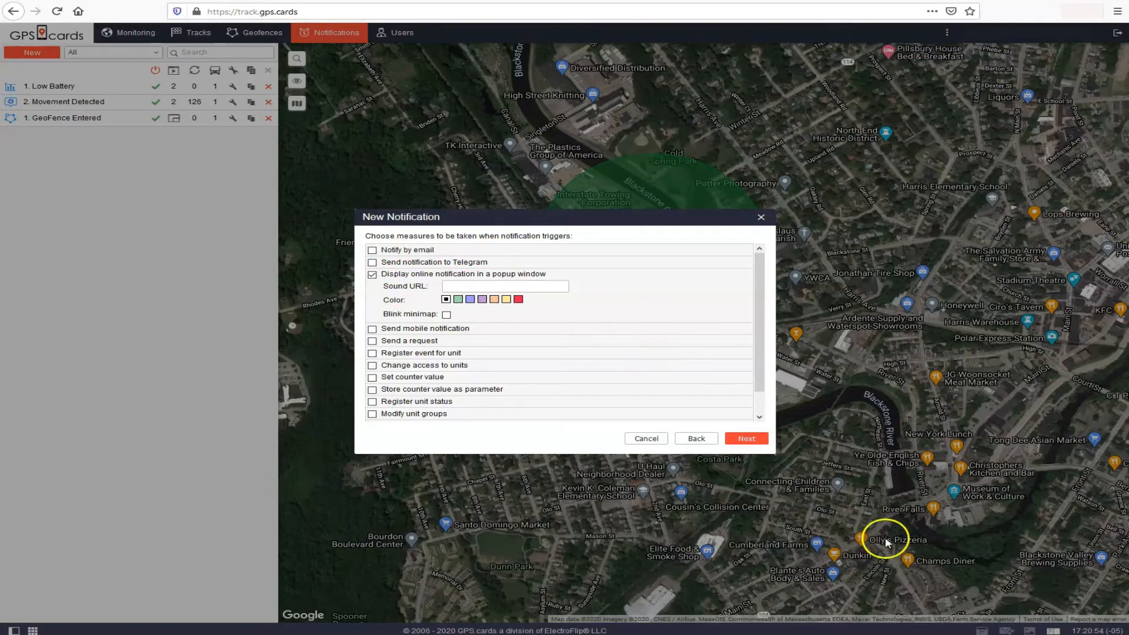
Step: Keep the default departure text and save the notification as "2. GeoFence Exited"
{"action": "left_click", "coordinate": [746, 438]}
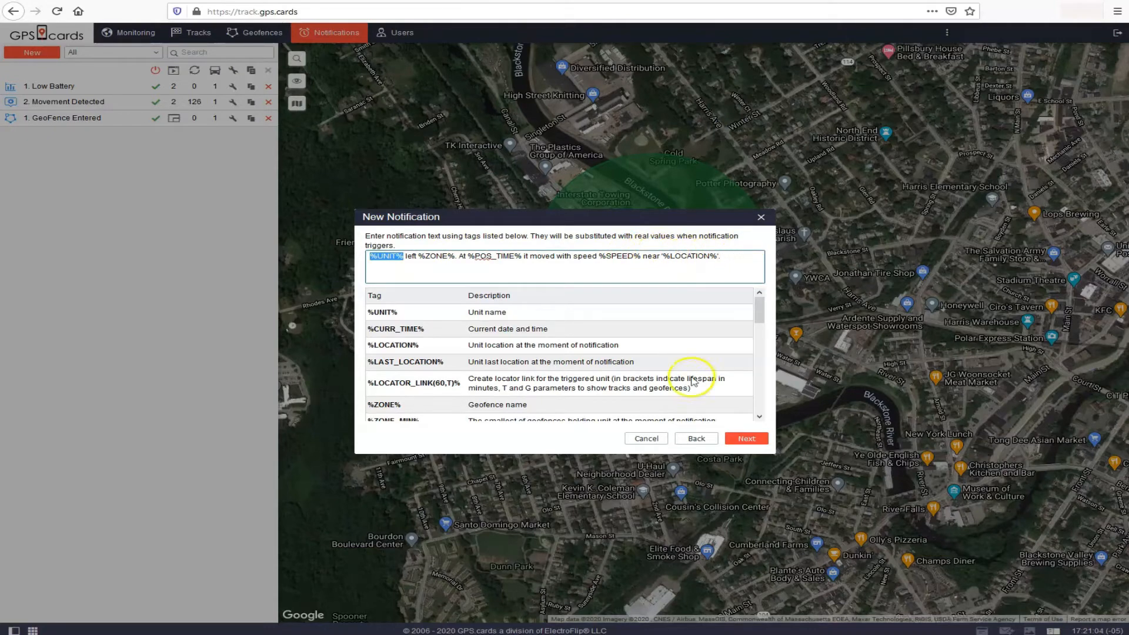
{"action": "left_click", "coordinate": [746, 438]}
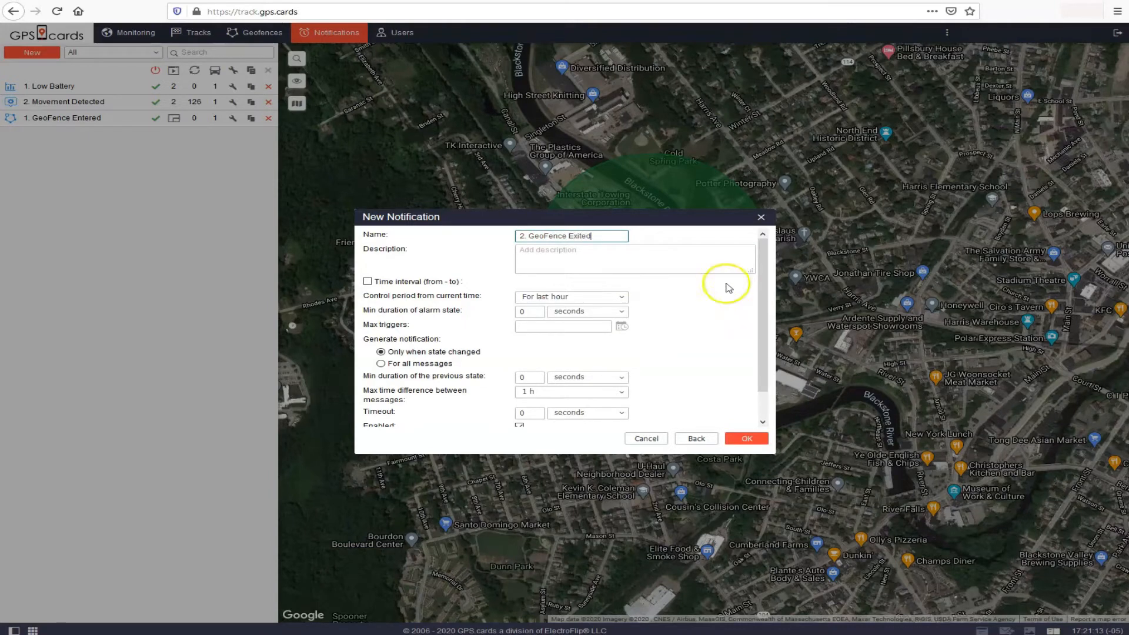
{"action": "left_click", "coordinate": [746, 439]}
{"action": "mouse_move", "coordinate": [52, 122]}
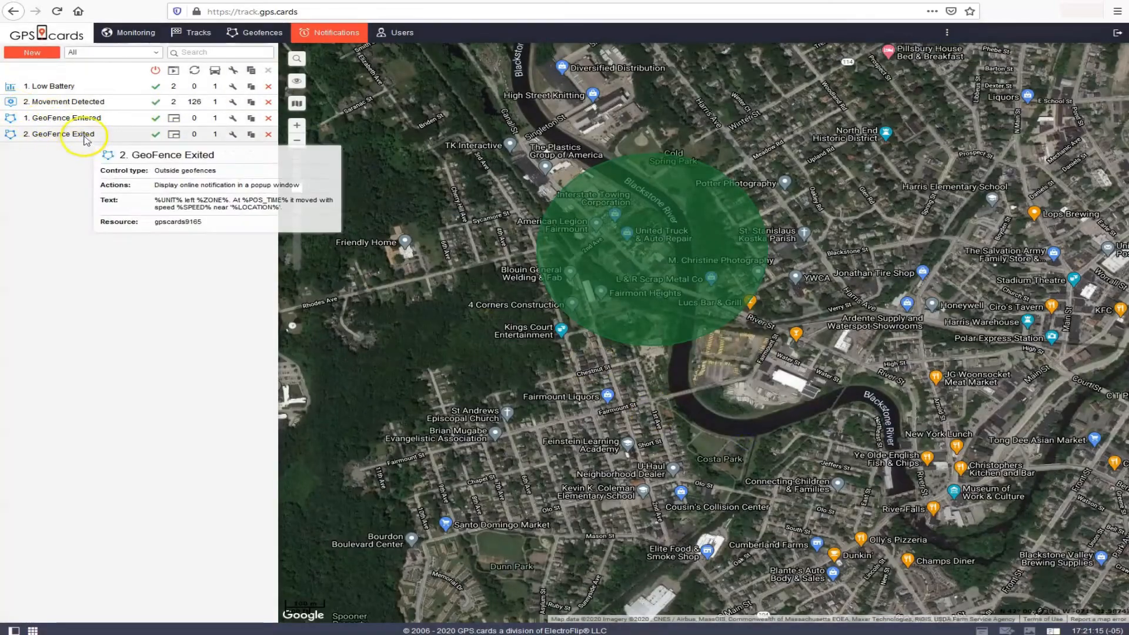
Step: Look back and forth between the geofence list and the notification list to compare their entries
{"action": "left_click", "coordinate": [247, 34]}
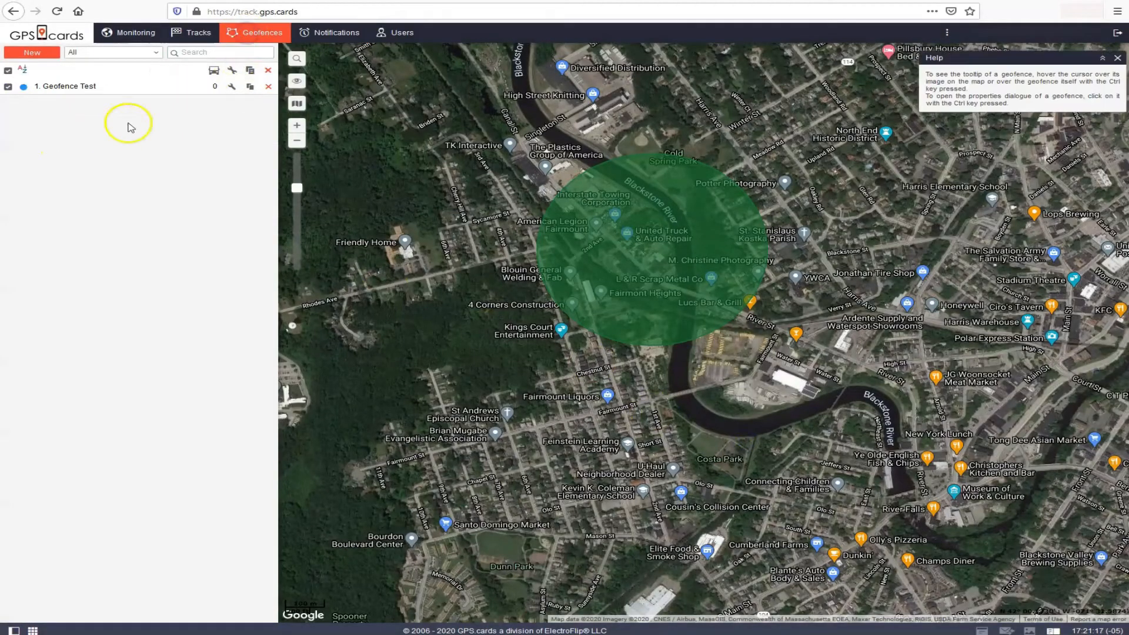
{"action": "left_click", "coordinate": [327, 33]}
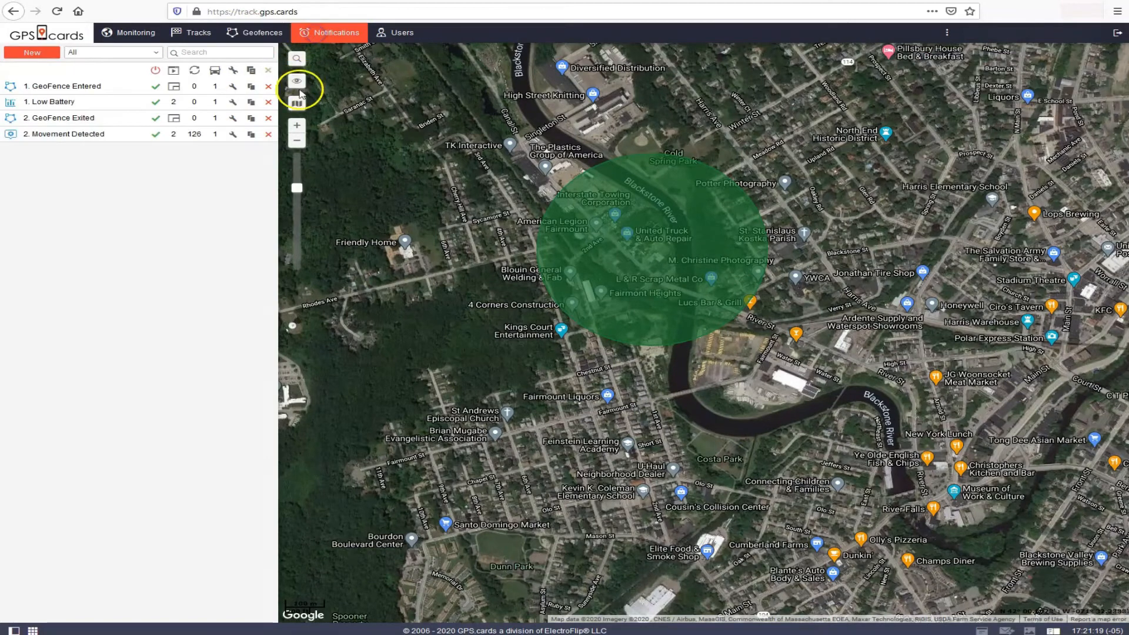
{"action": "mouse_move", "coordinate": [75, 124]}
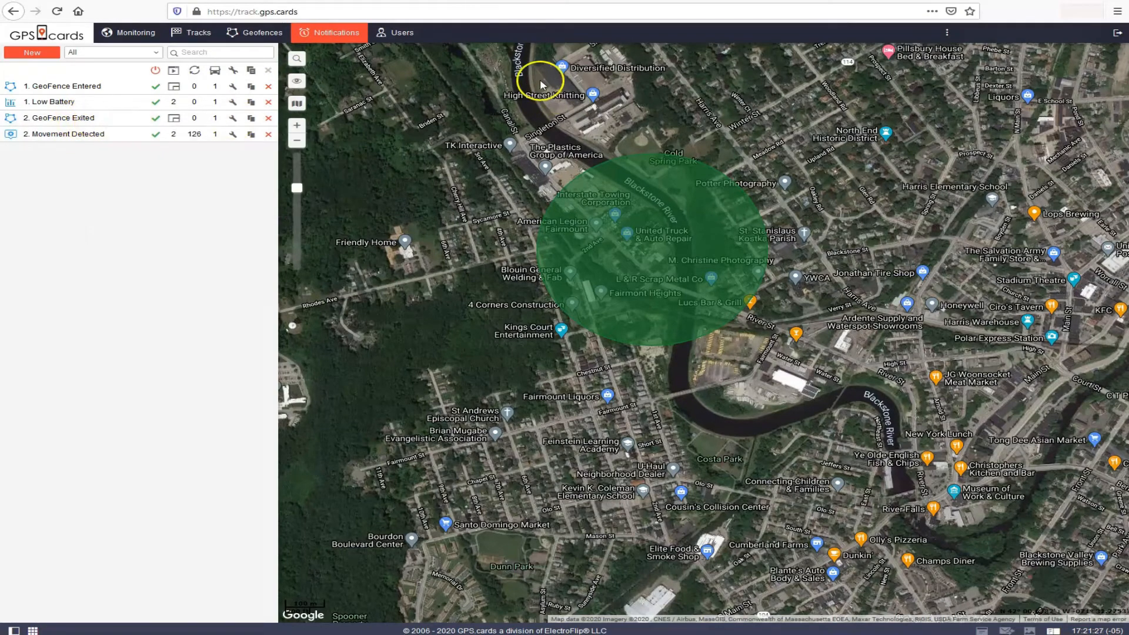
{"action": "left_click", "coordinate": [248, 36]}
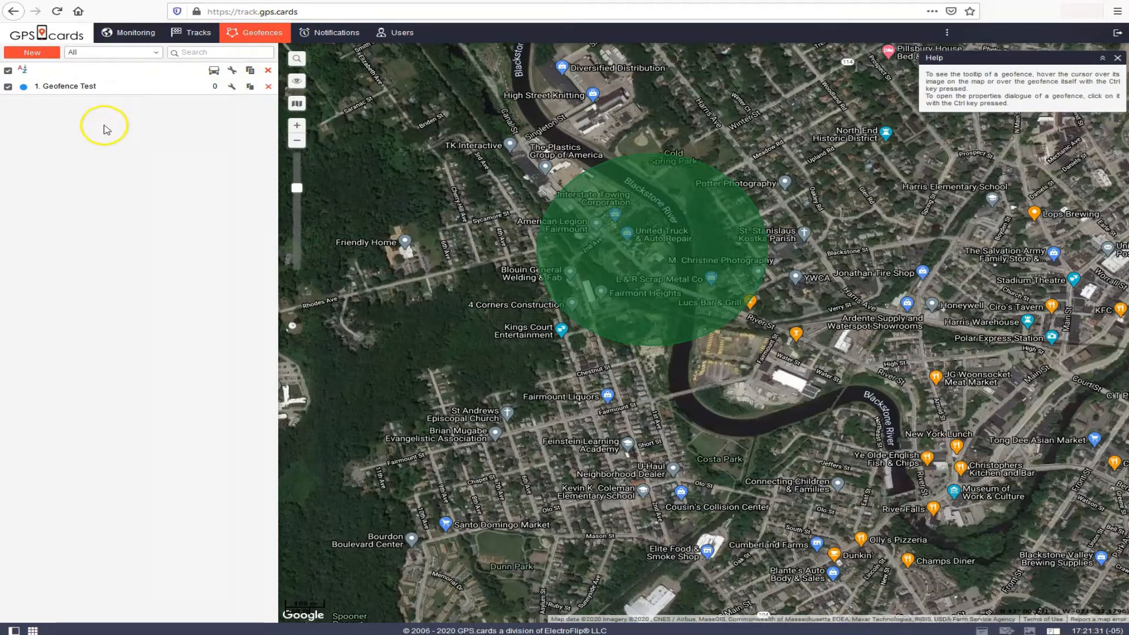
{"action": "left_click", "coordinate": [329, 32]}
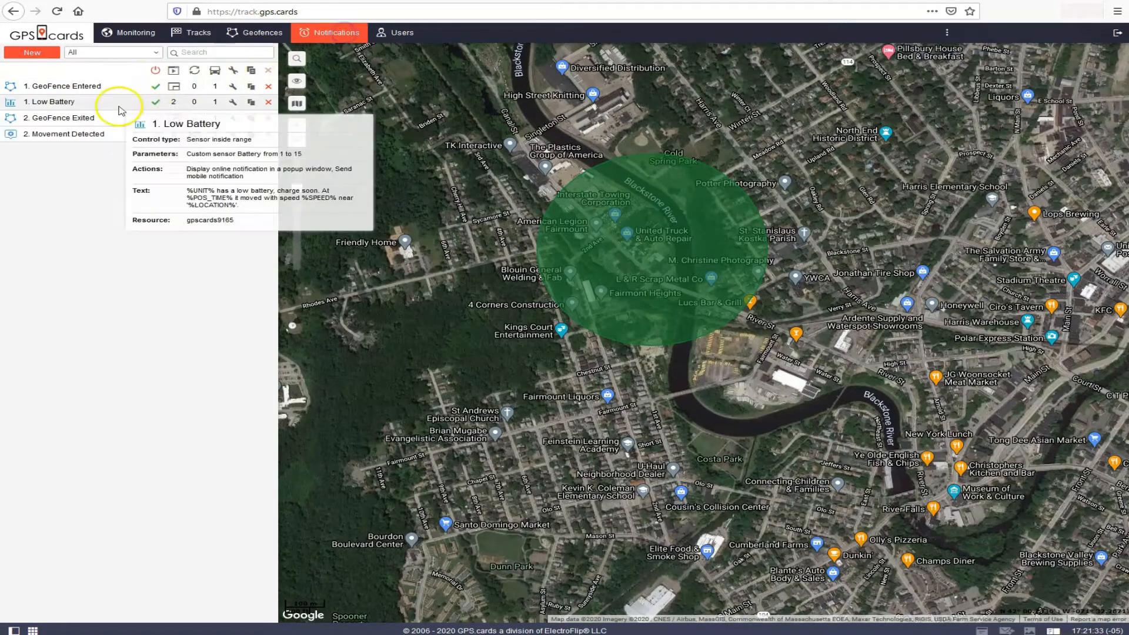
{"action": "left_click", "coordinate": [234, 119]}
{"action": "left_click", "coordinate": [739, 439]}
{"action": "left_click", "coordinate": [695, 439]}
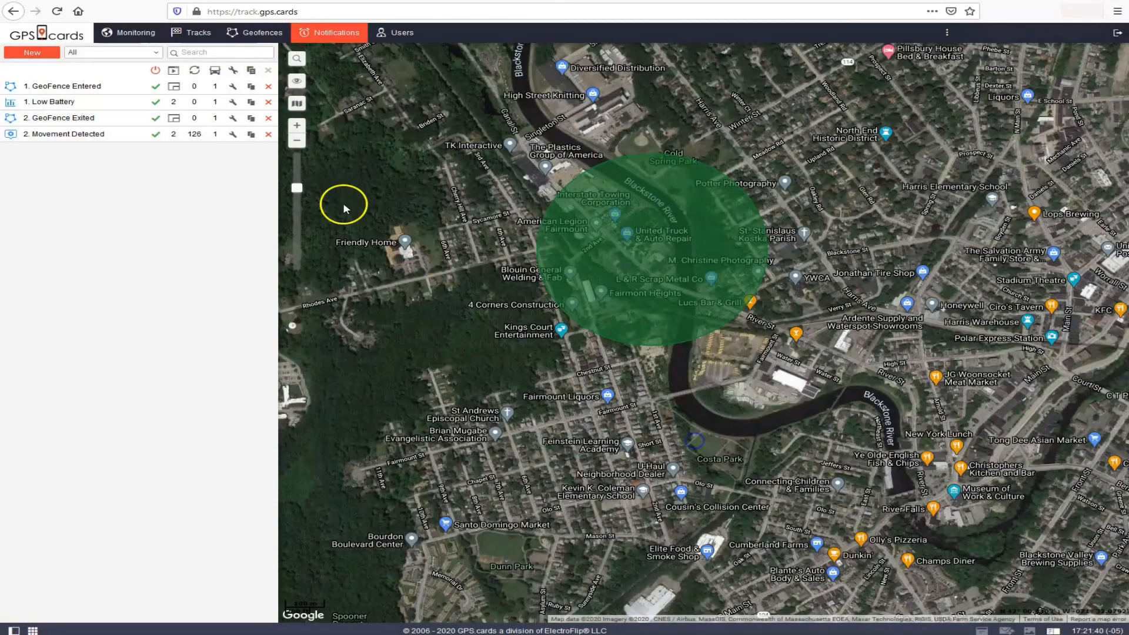
Step: Review the unit, geofence, action and text settings of the "2. GeoFence Exited" notification
{"action": "left_click", "coordinate": [233, 120]}
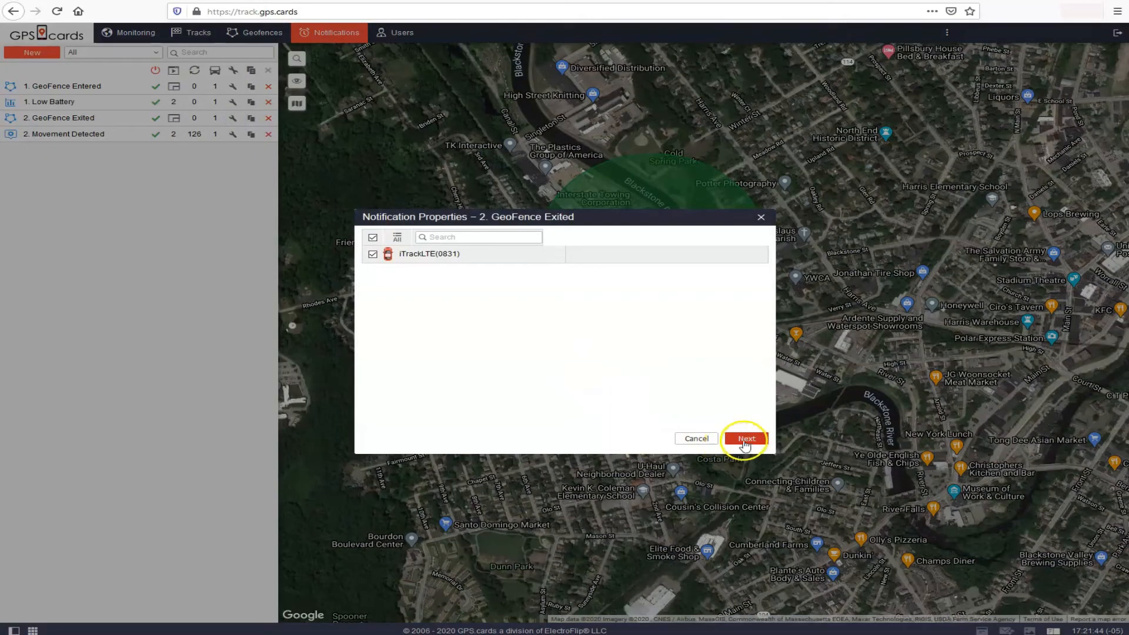
{"action": "left_click", "coordinate": [744, 439]}
{"action": "left_click", "coordinate": [744, 440]}
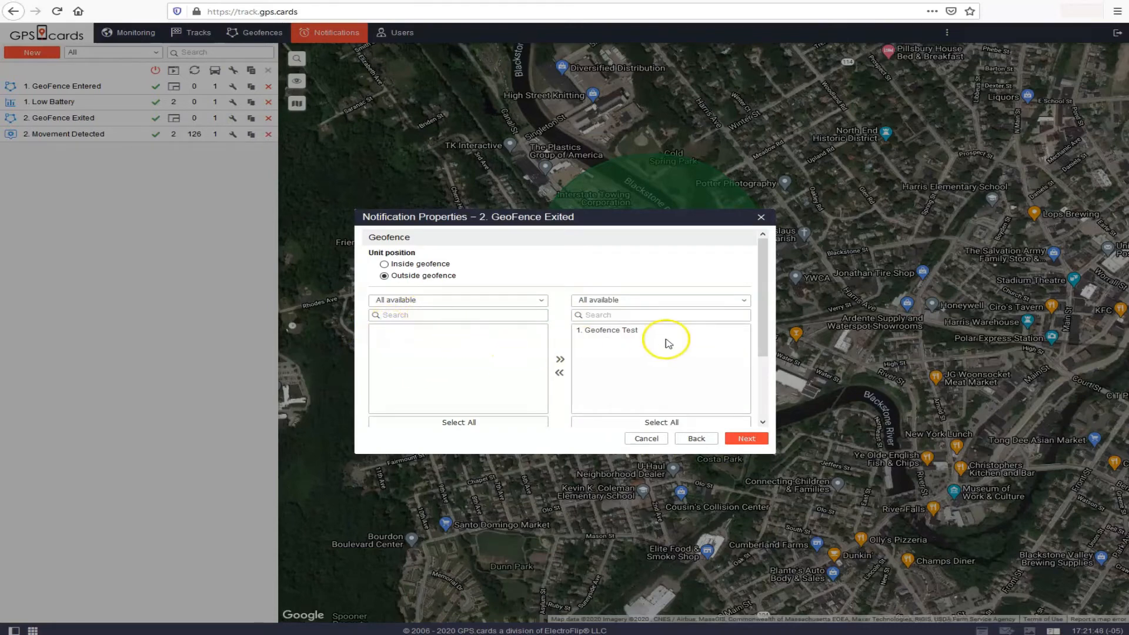
{"action": "left_click", "coordinate": [745, 438]}
{"action": "left_click", "coordinate": [745, 439]}
{"action": "left_click", "coordinate": [746, 438]}
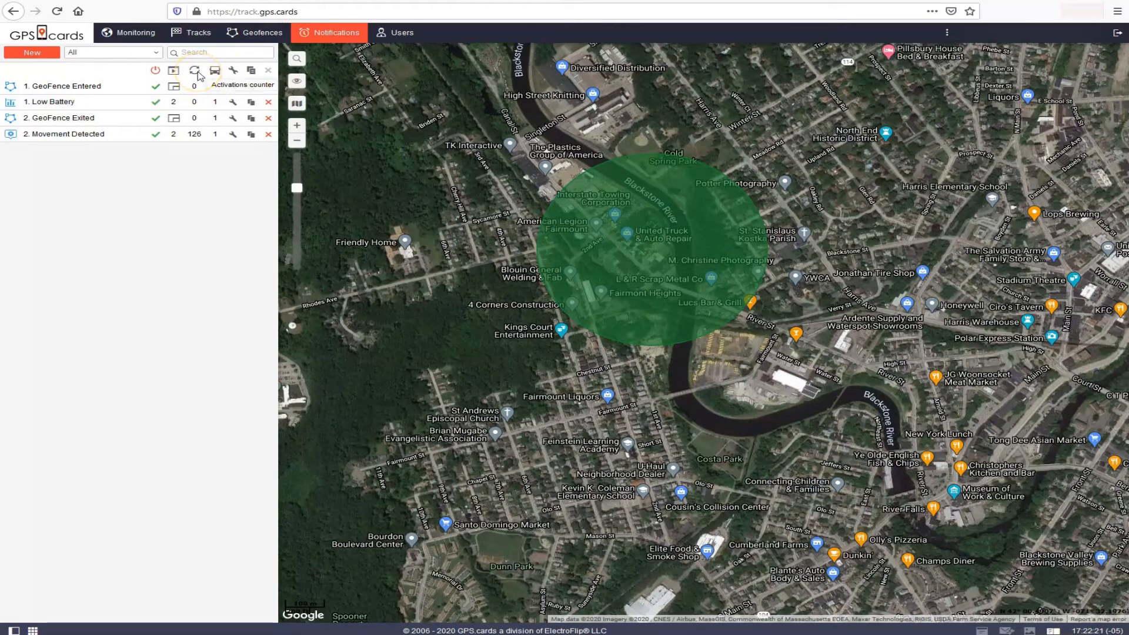
Step: Examine the general settings for creating a new user, cancel the form, and return to unit monitoring
{"action": "left_click", "coordinate": [270, 39]}
{"action": "left_click", "coordinate": [389, 32]}
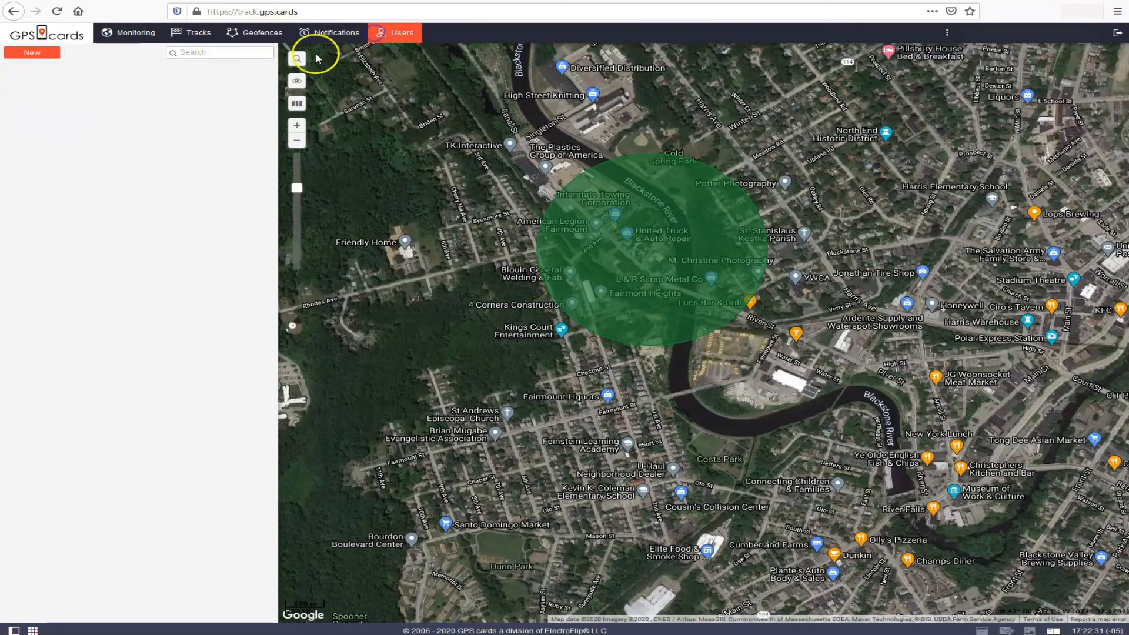
{"action": "left_click", "coordinate": [35, 53]}
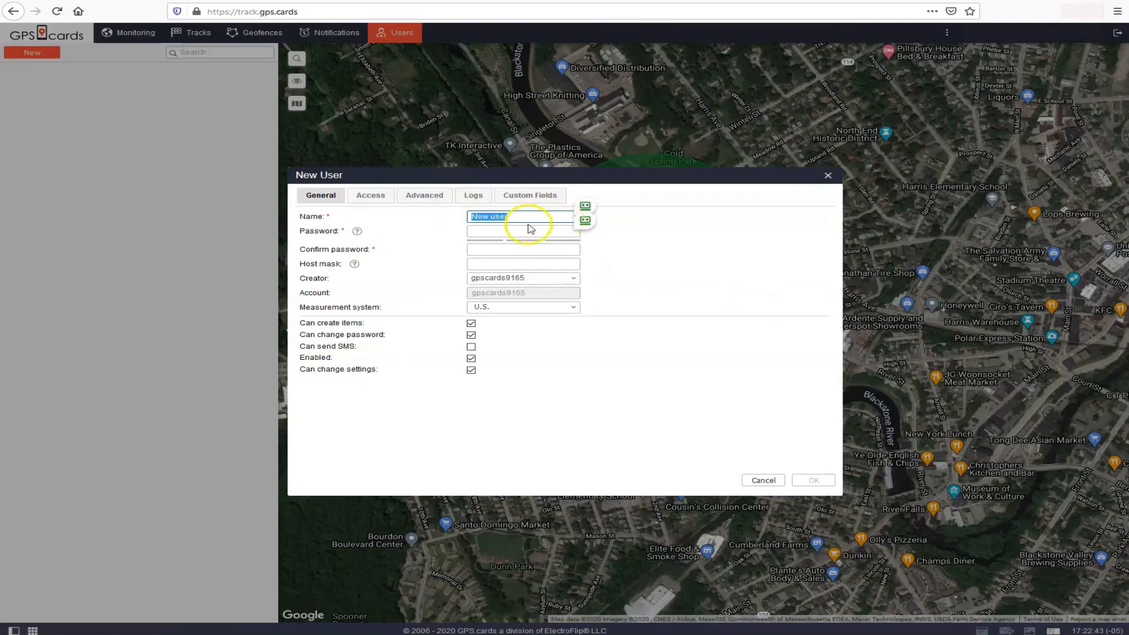
{"action": "left_click", "coordinate": [585, 206]}
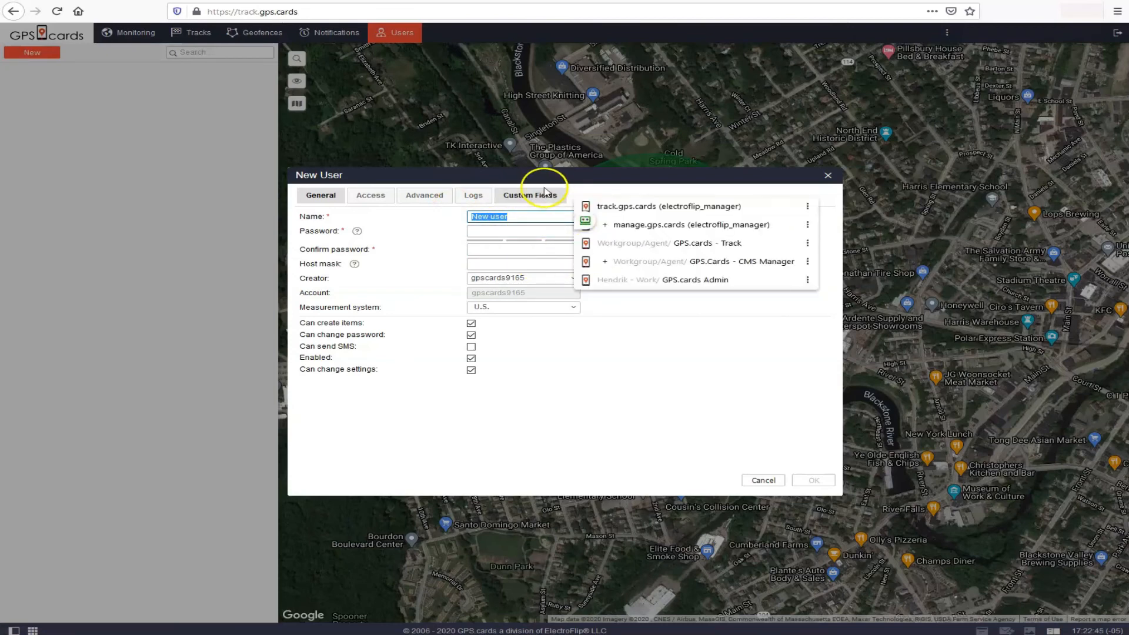
{"action": "left_click", "coordinate": [530, 217]}
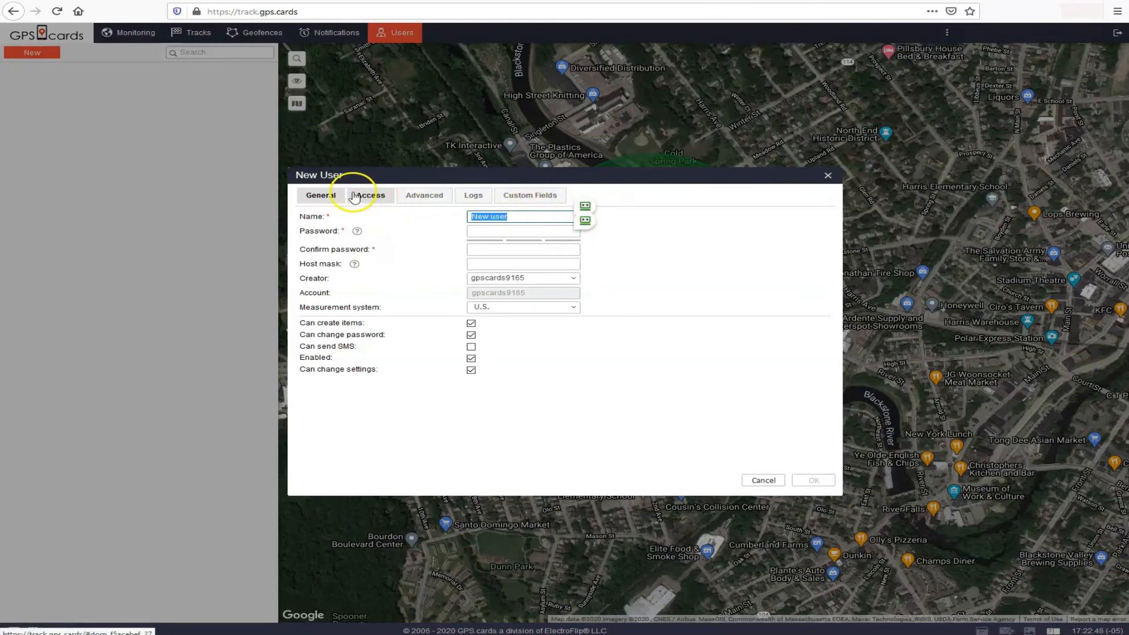
{"action": "left_click", "coordinate": [523, 250]}
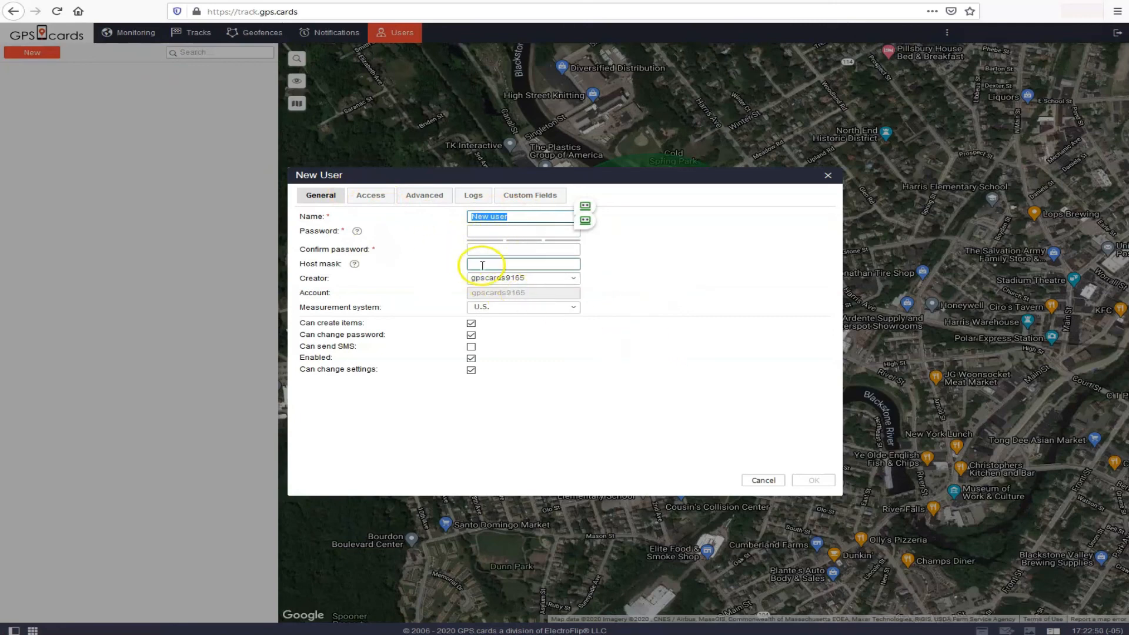
{"action": "left_click", "coordinate": [763, 480]}
{"action": "left_click", "coordinate": [763, 480]}
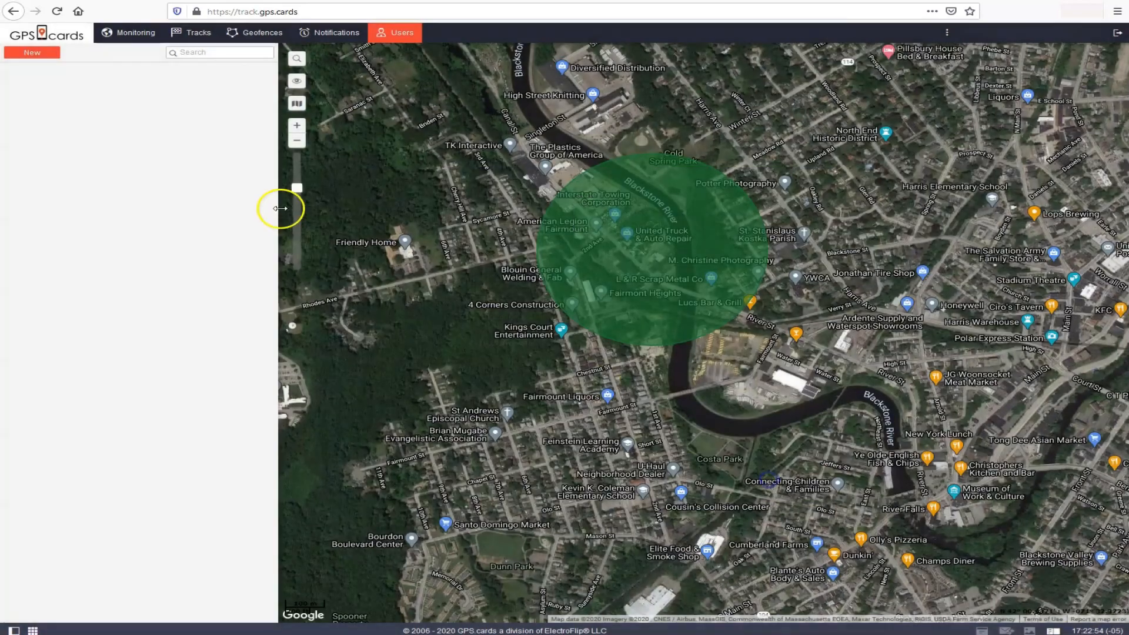
{"action": "left_click", "coordinate": [147, 33]}
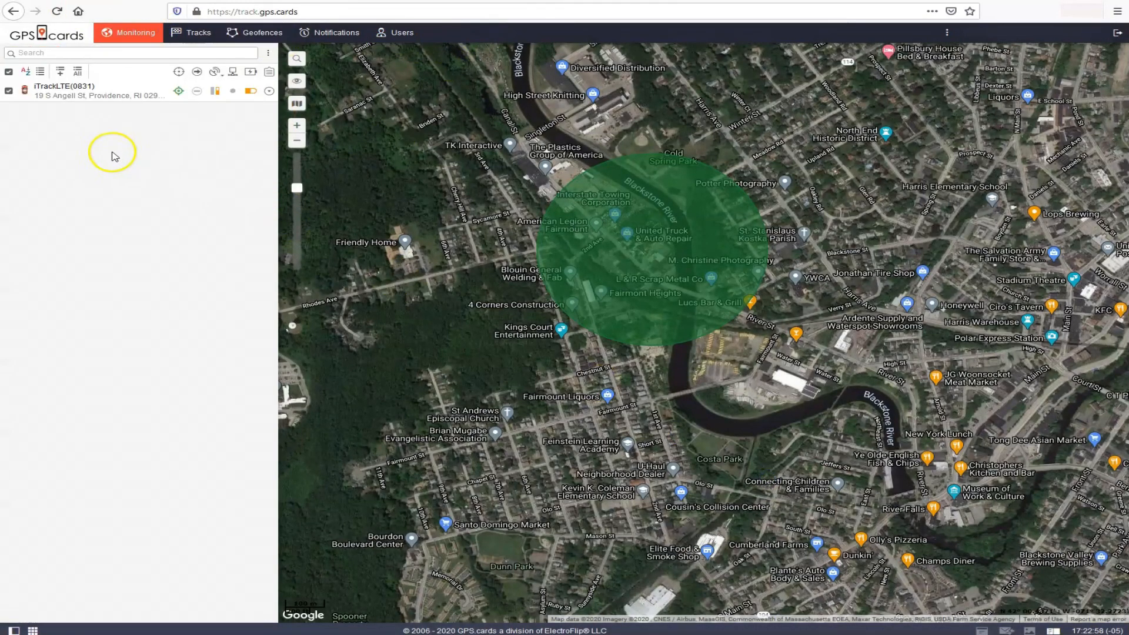